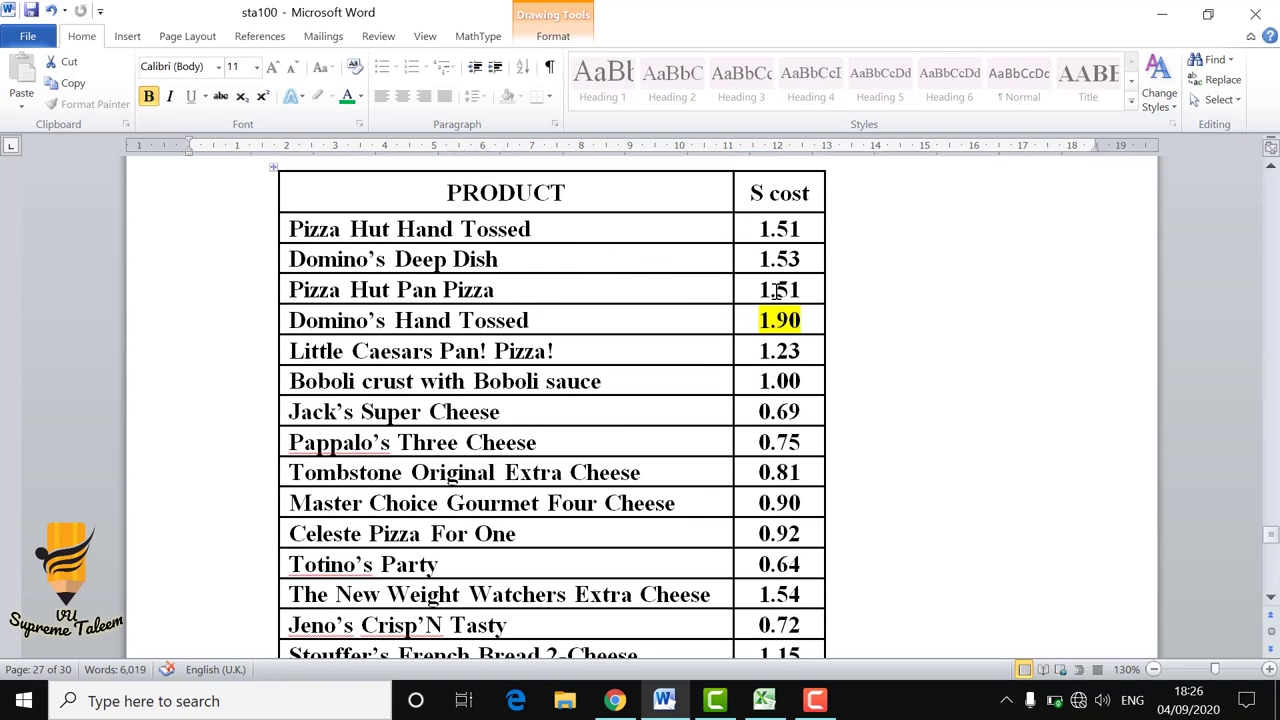
Review the pizza cost example's minimum and maximum values, range calculation, desired number of classes and class interval calculation
scroll(774, 289, down, 15)
scroll(706, 487, down, 12)
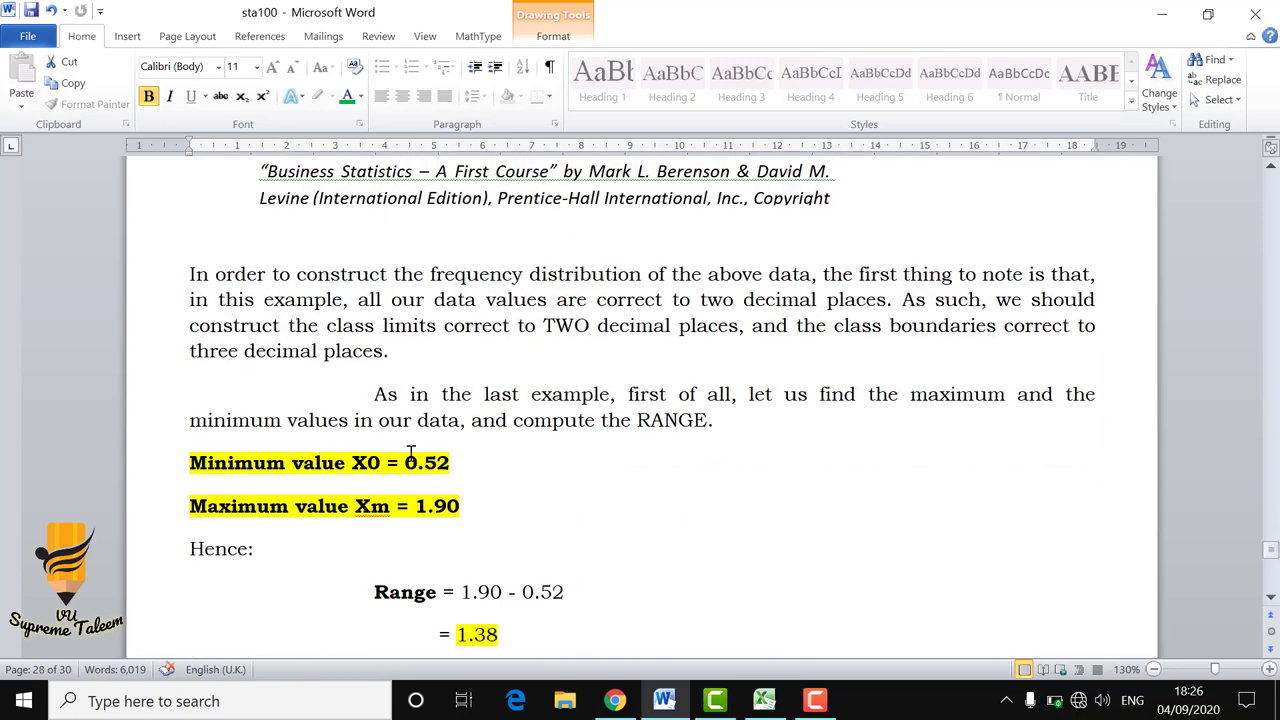
scroll(410, 452, down, 3)
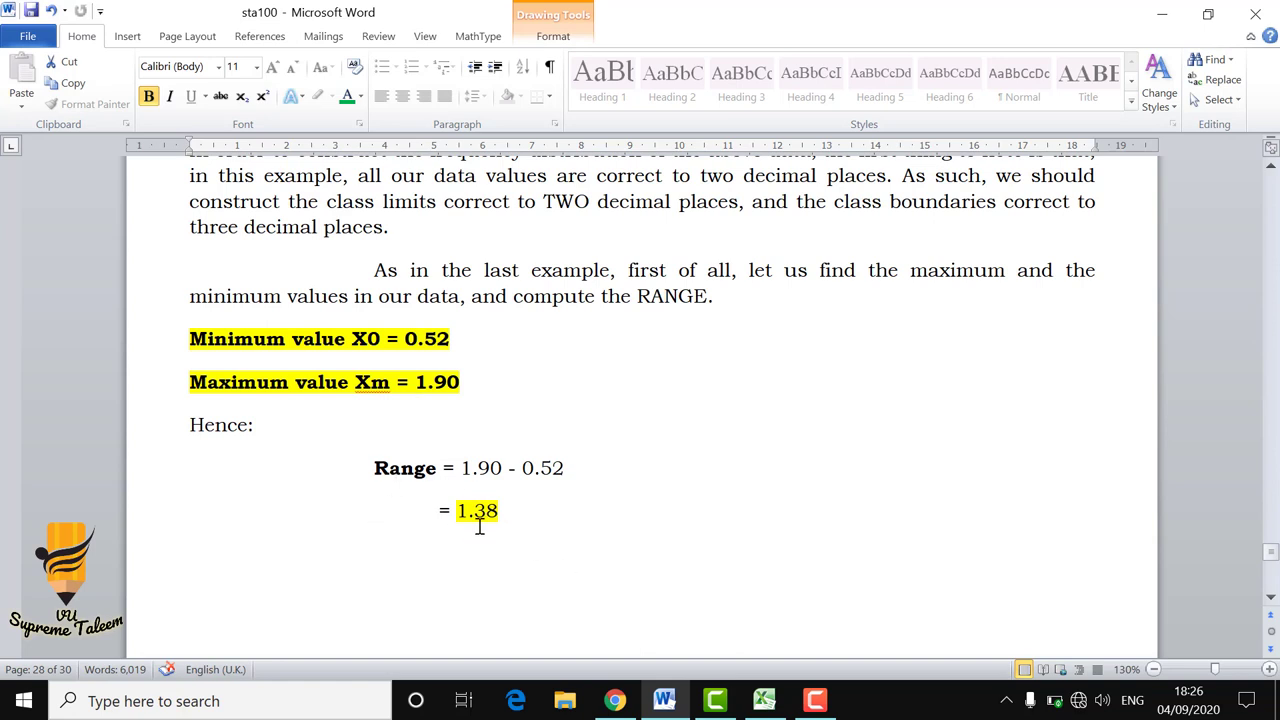
scroll(485, 520, down, 7)
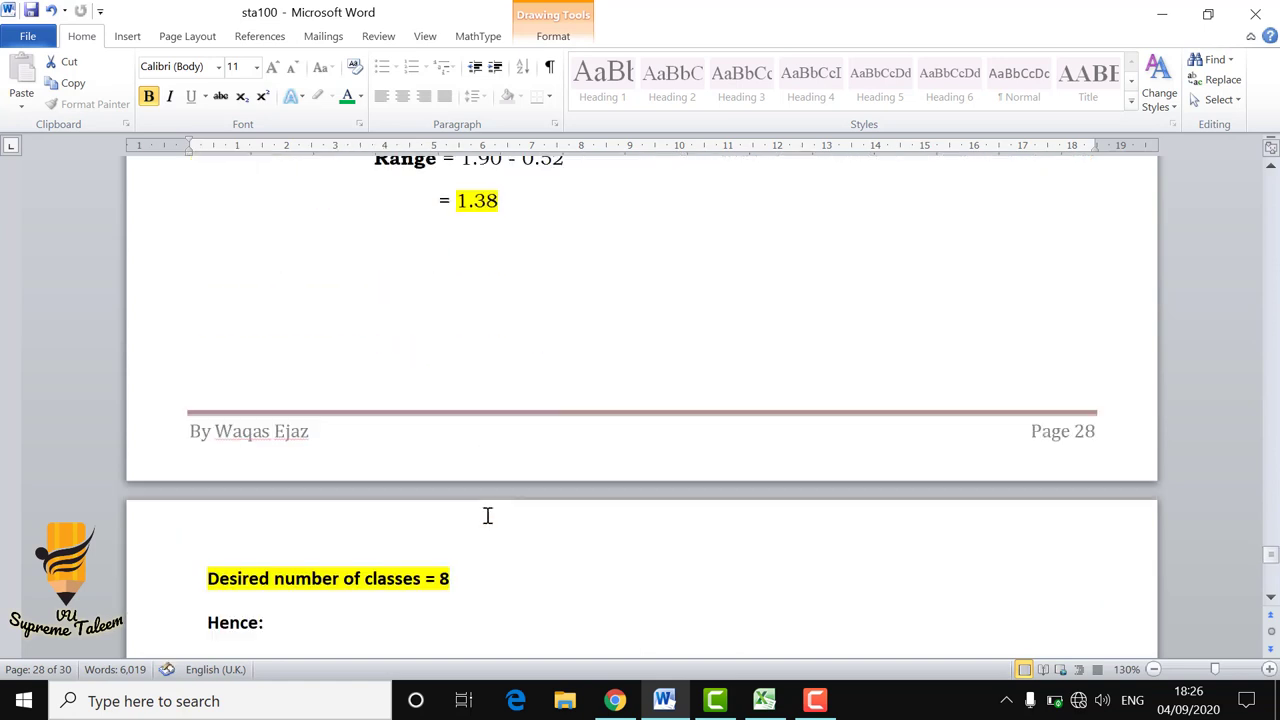
scroll(487, 515, down, 3)
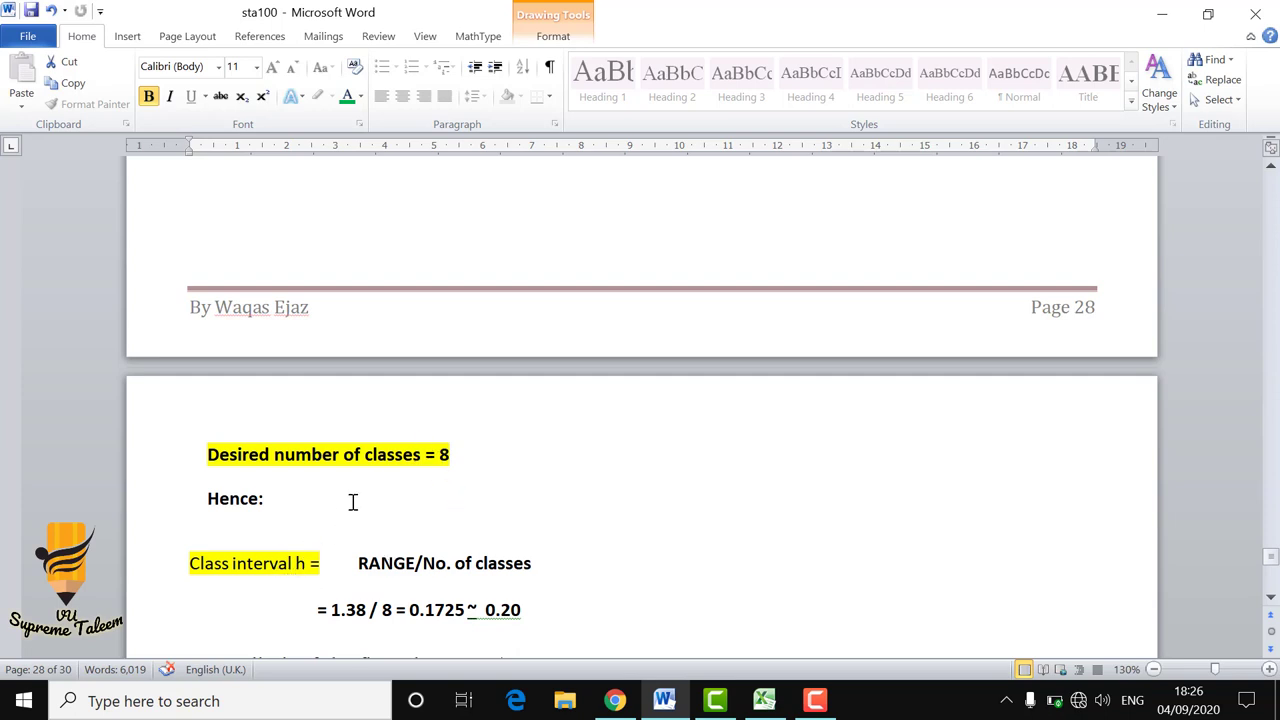
scroll(403, 481, down, 3)
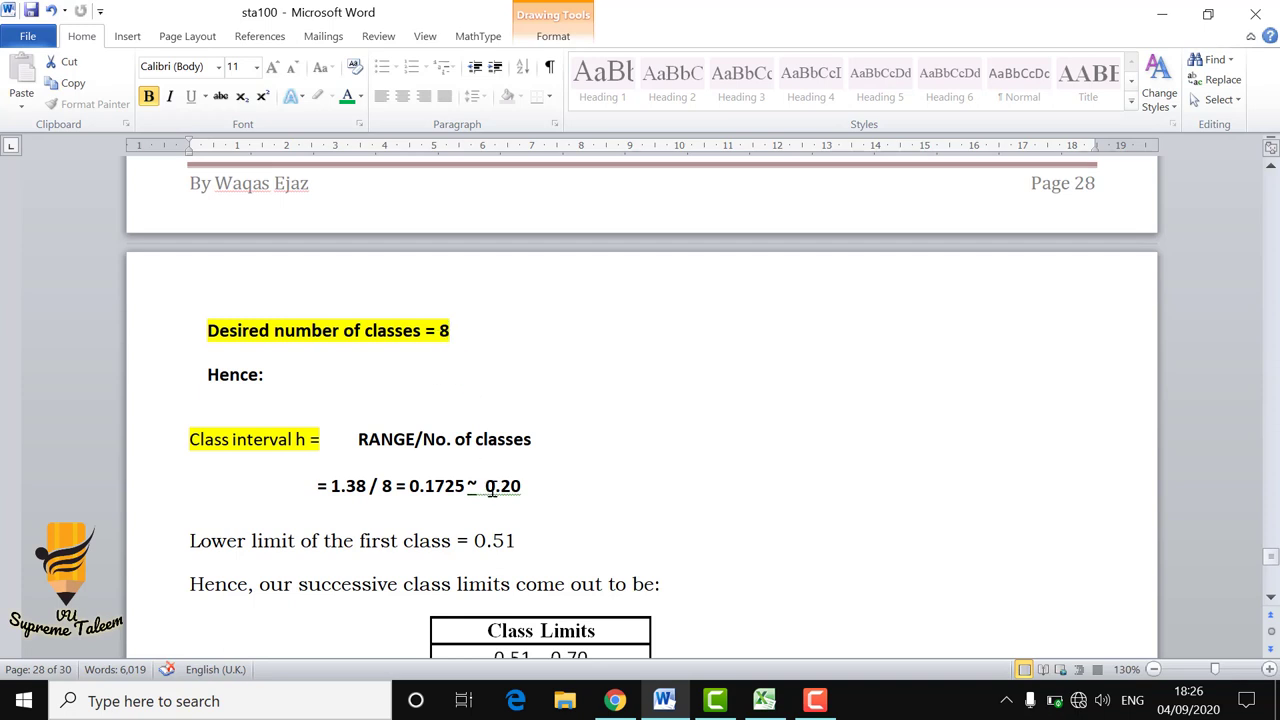
scroll(516, 486, down, 3)
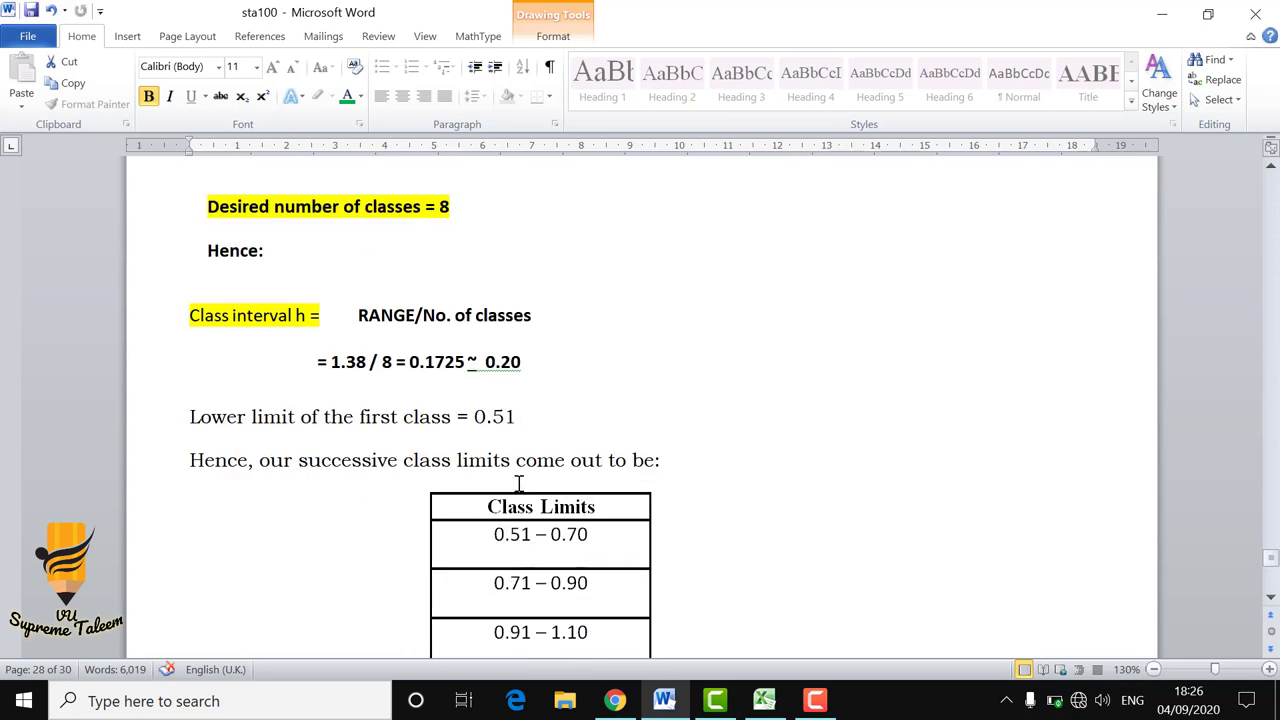
scroll(500, 508, up, 10)
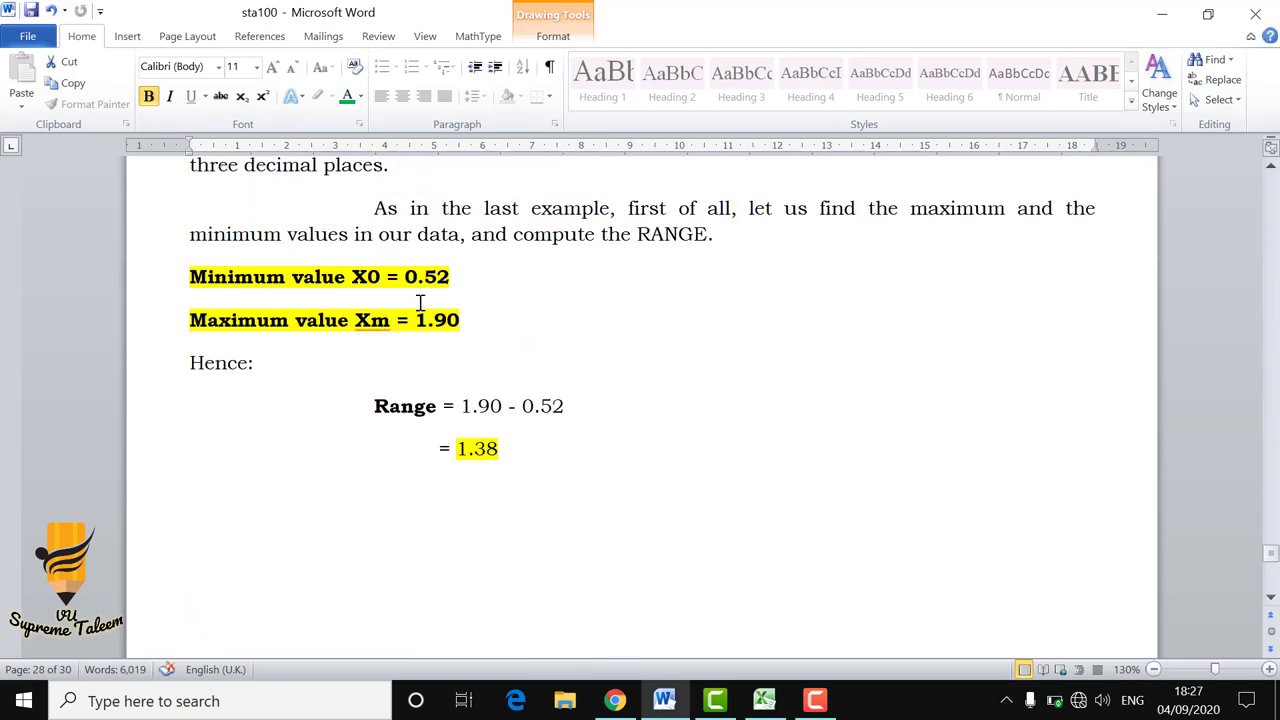
scroll(449, 391, down, 10)
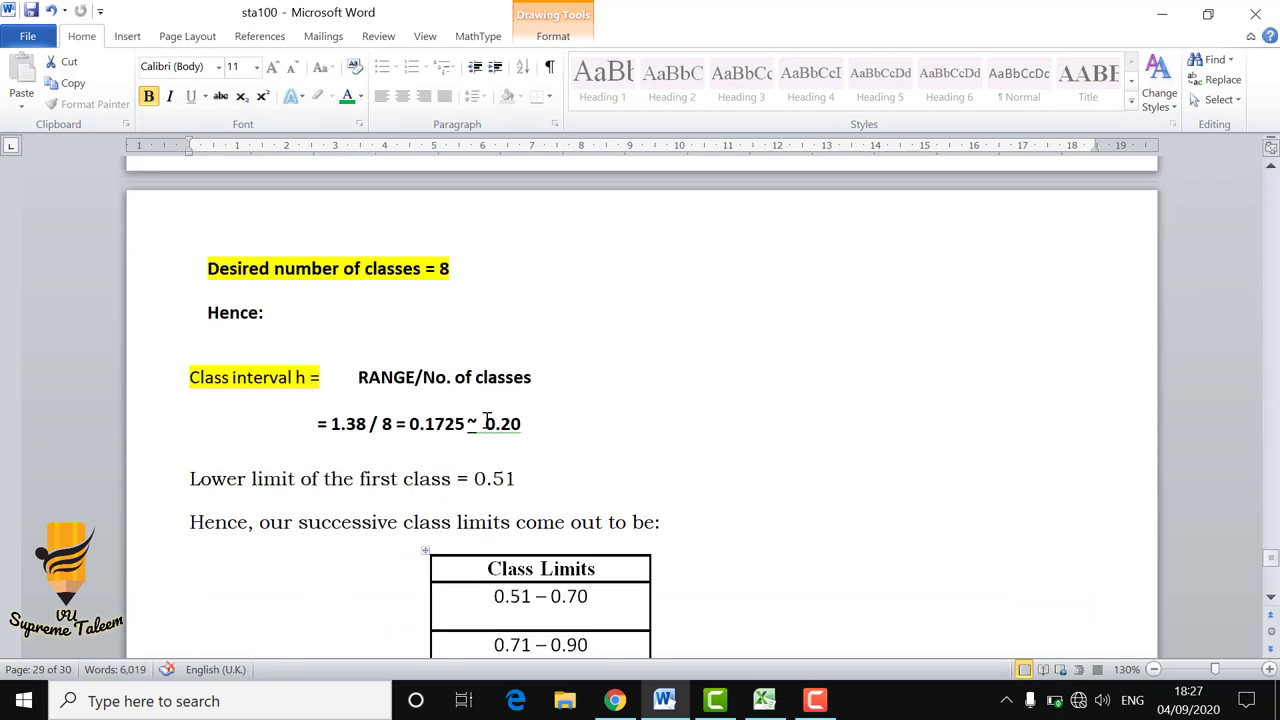
Examine the class limits table and the class boundaries table of the pizza cost example
scroll(516, 424, down, 5)
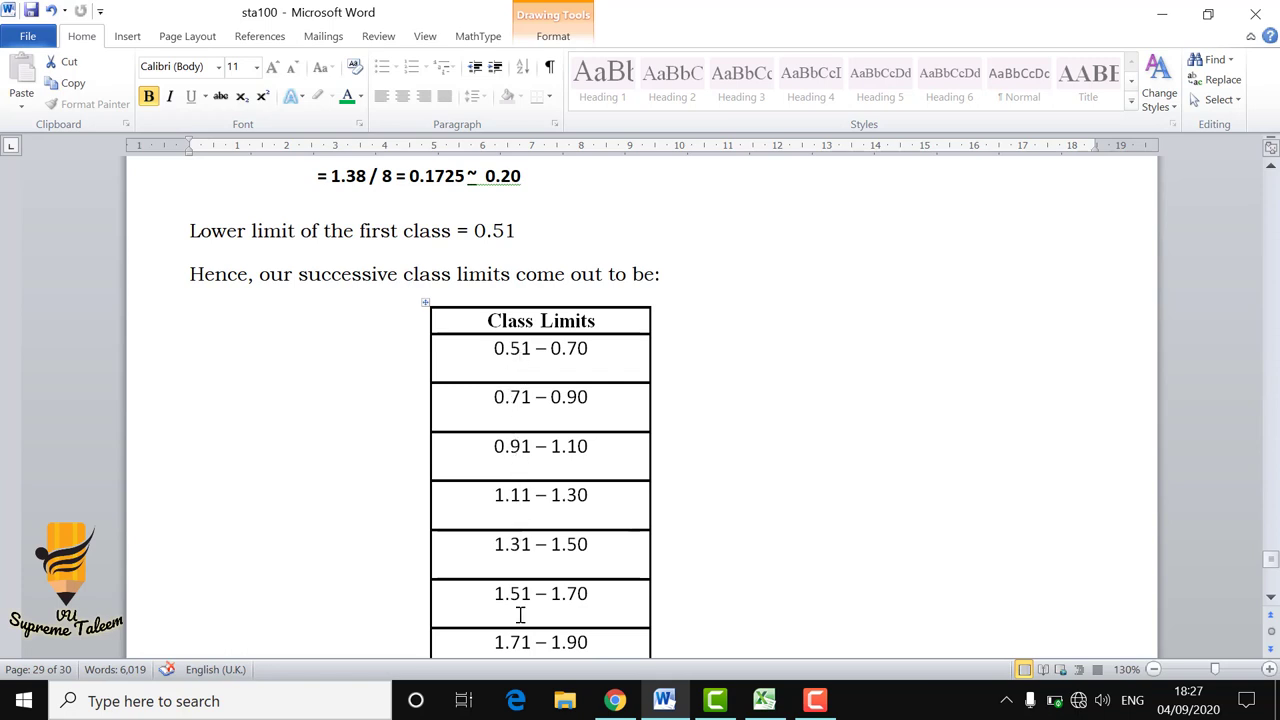
scroll(528, 563, down, 6)
scroll(530, 528, down, 3)
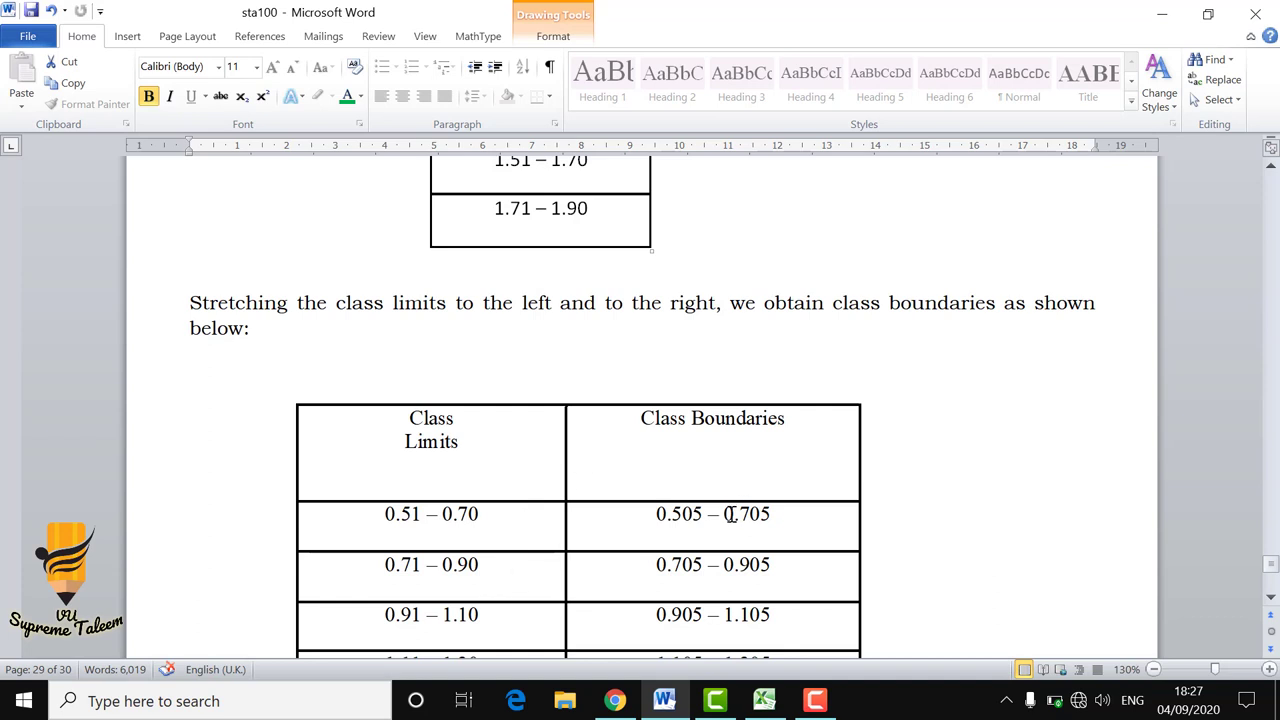
scroll(712, 525, down, 5)
scroll(712, 520, down, 1)
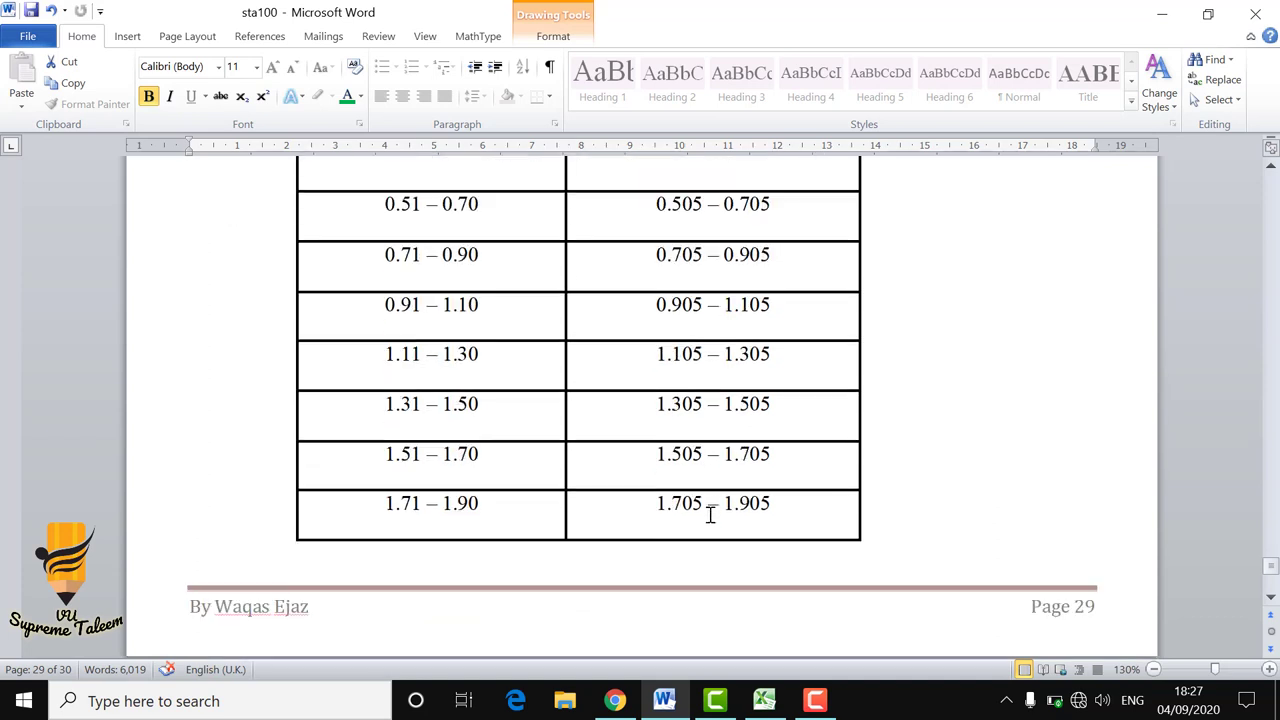
scroll(730, 455, up, 1)
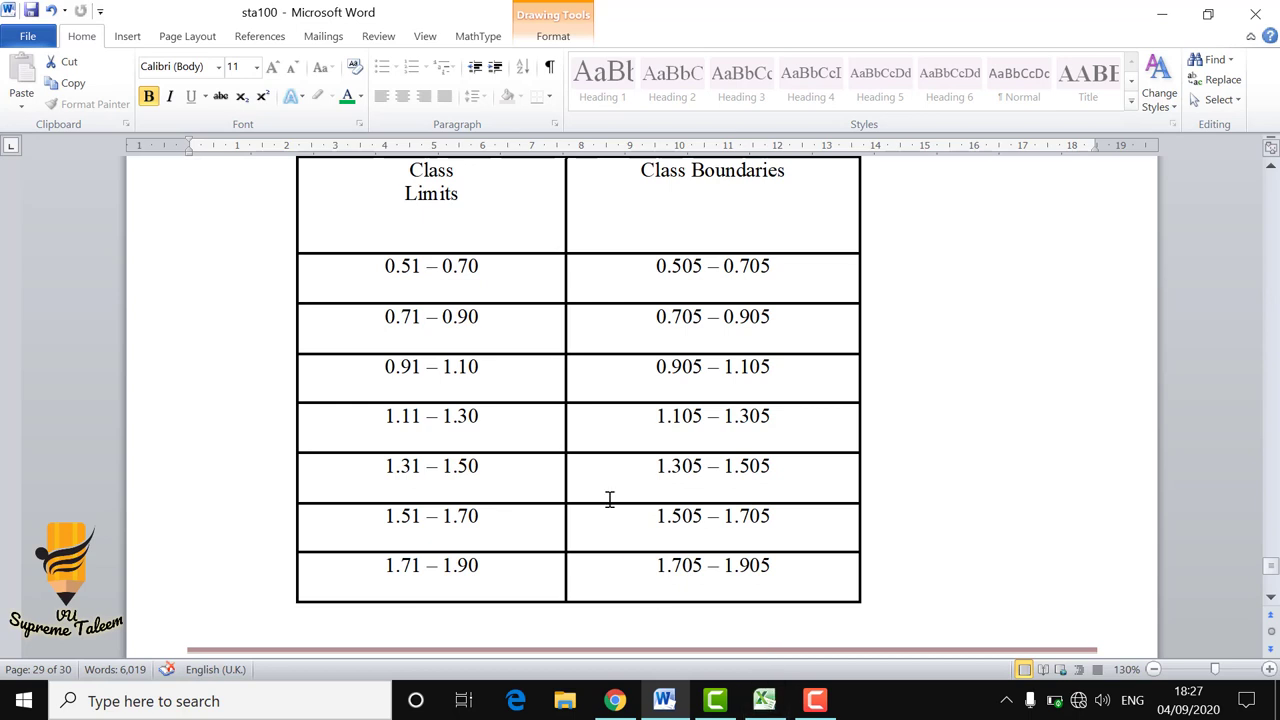
Switch to the Excel workbook and review the nine test observations, the range formula in F7 and the class interval in H7
click(764, 702)
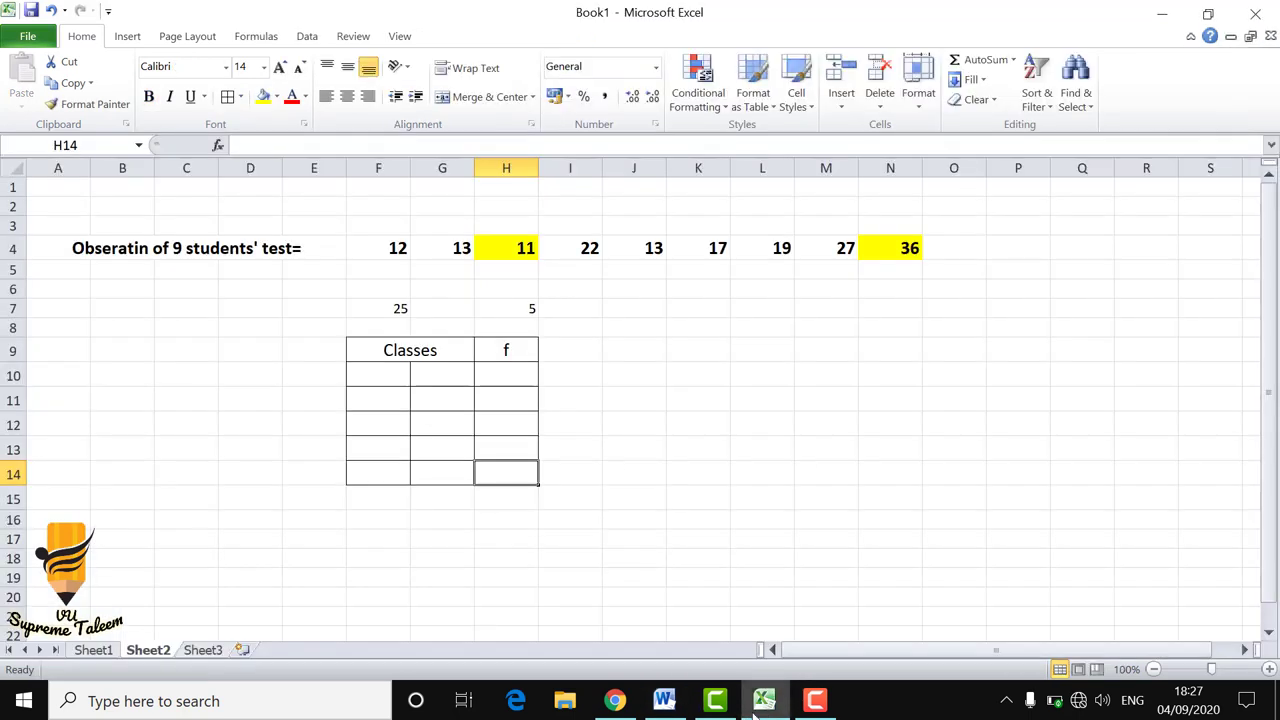
click(460, 308)
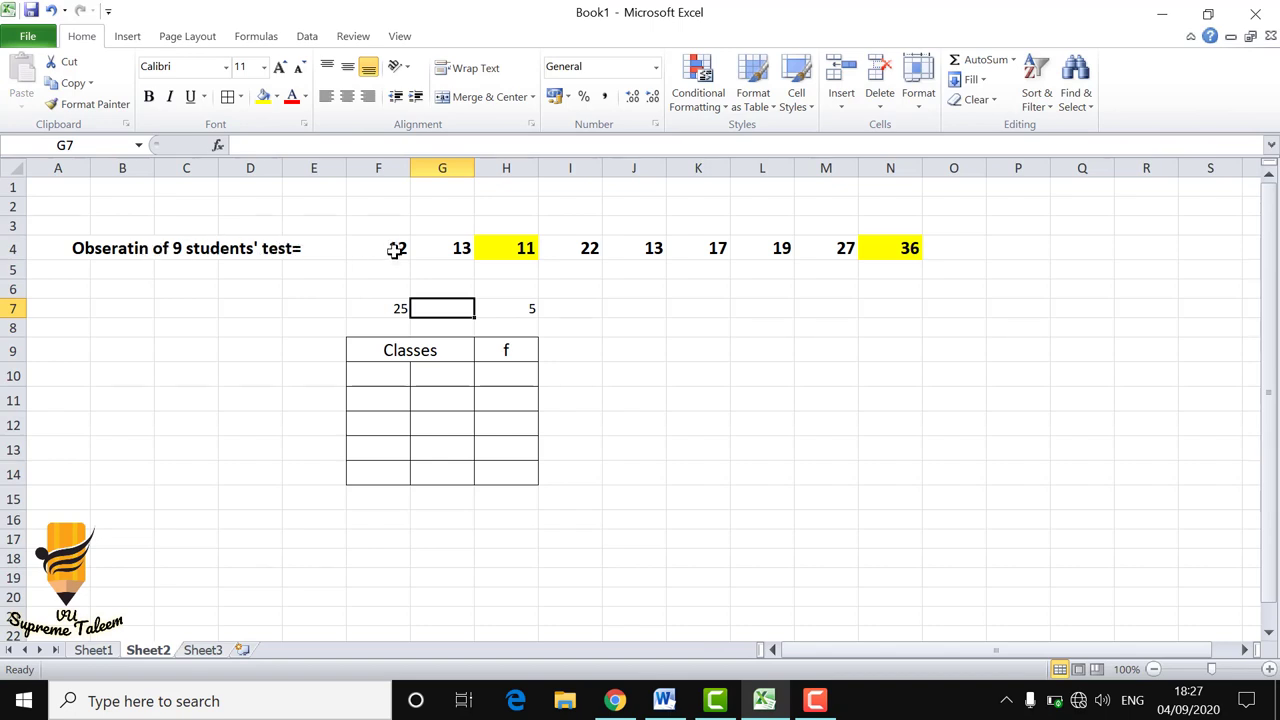
drag(398, 248, 880, 248)
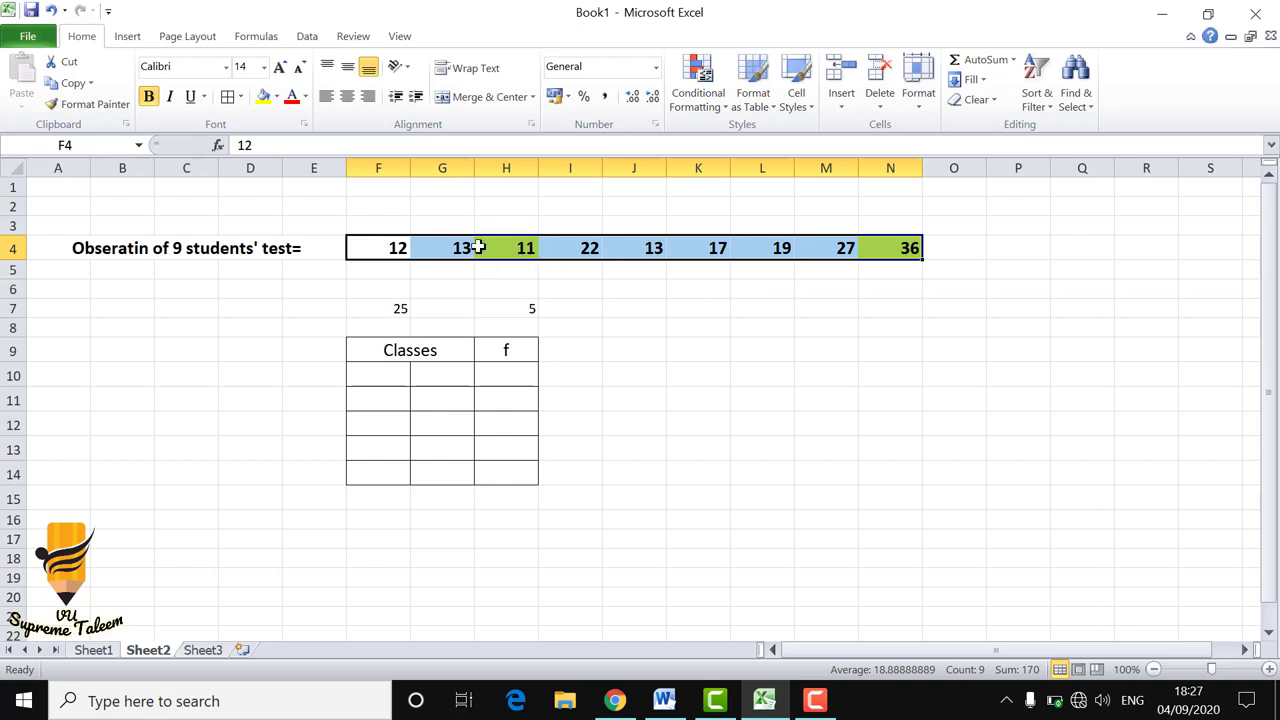
click(822, 248)
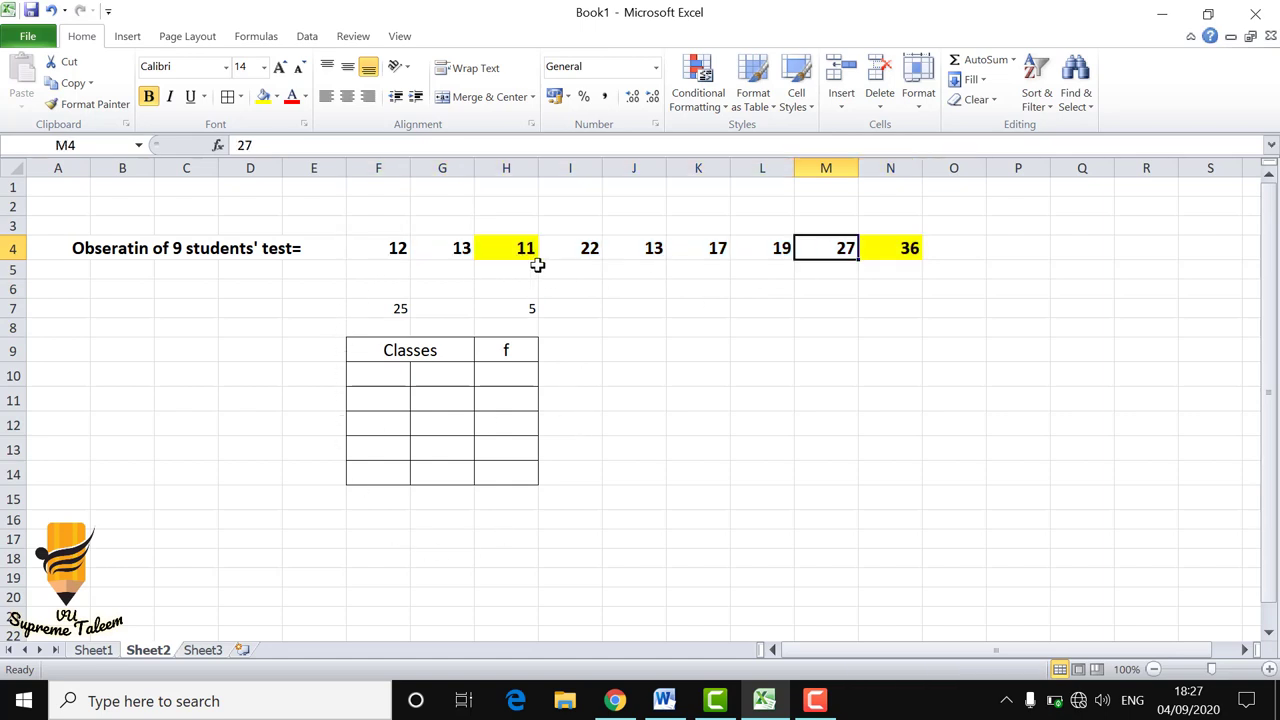
click(908, 247)
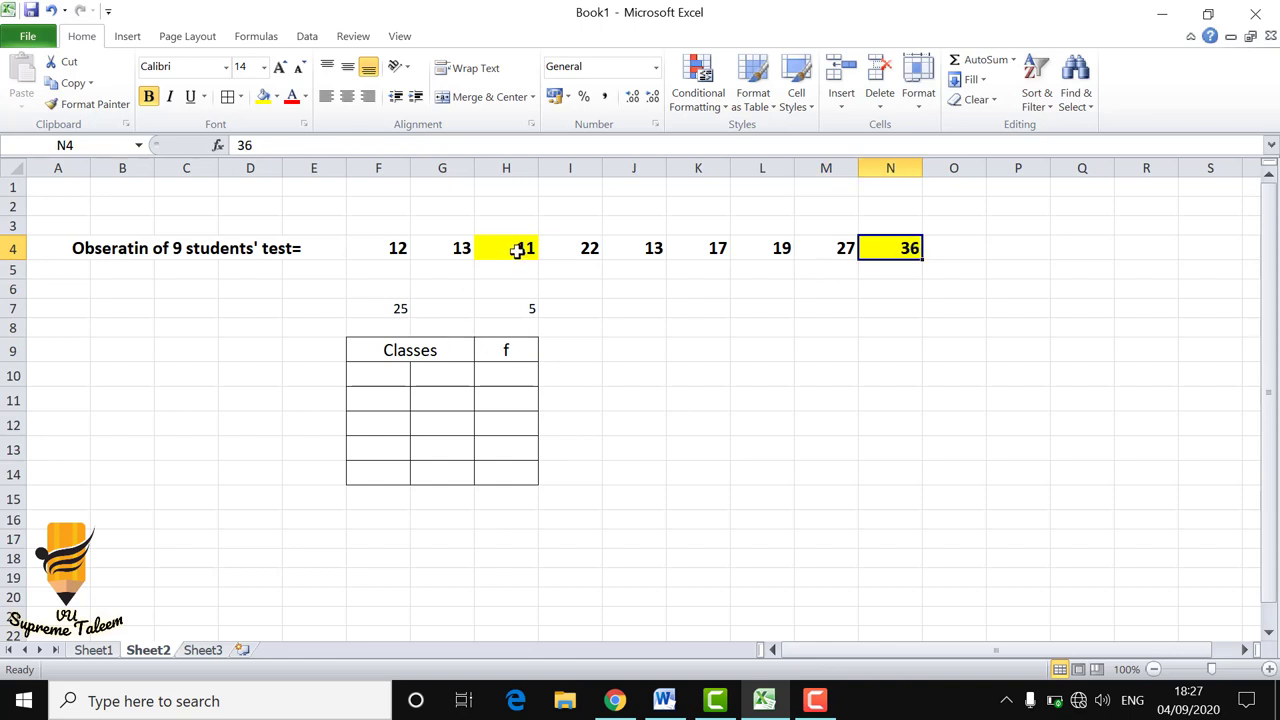
drag(517, 249, 614, 256)
click(822, 248)
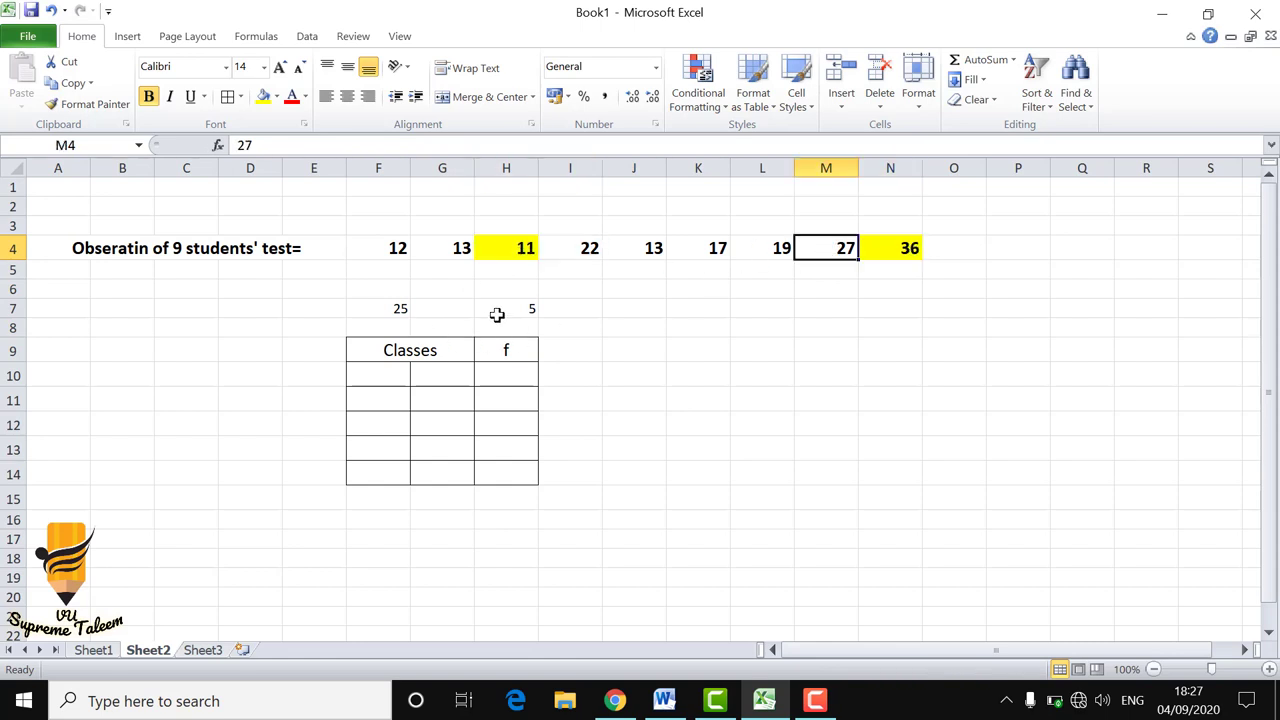
click(420, 308)
click(403, 308)
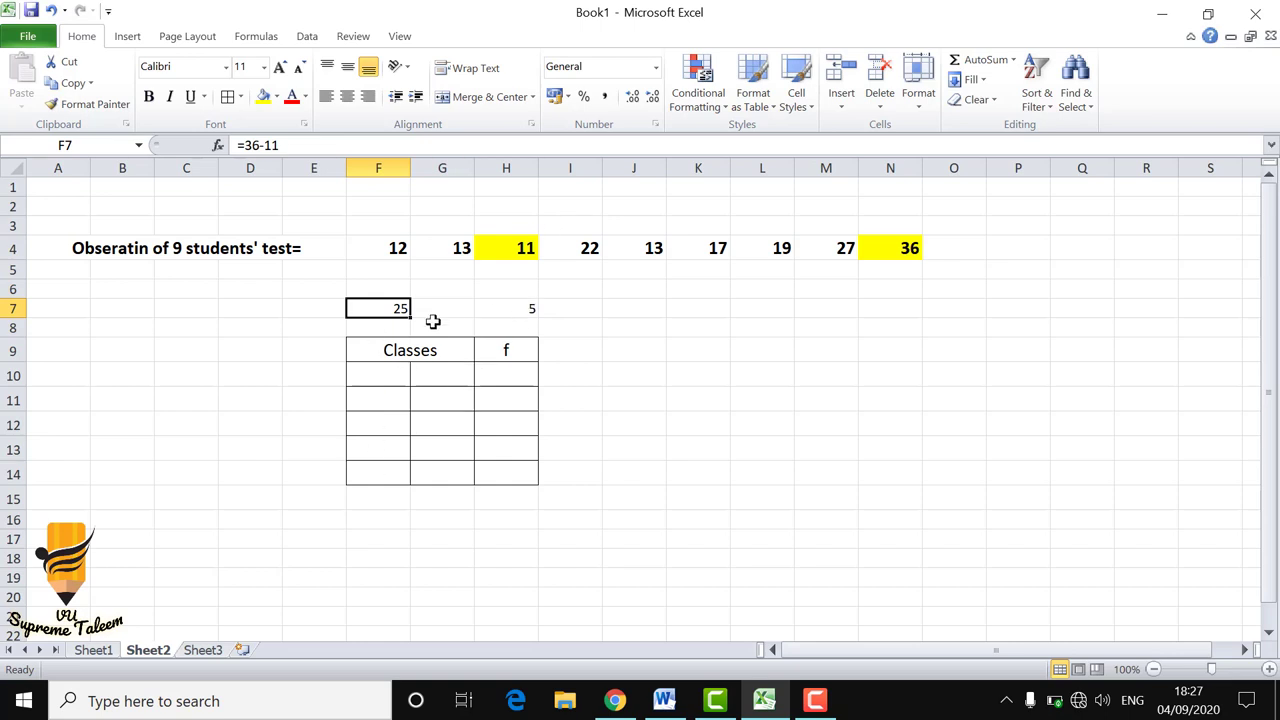
click(527, 307)
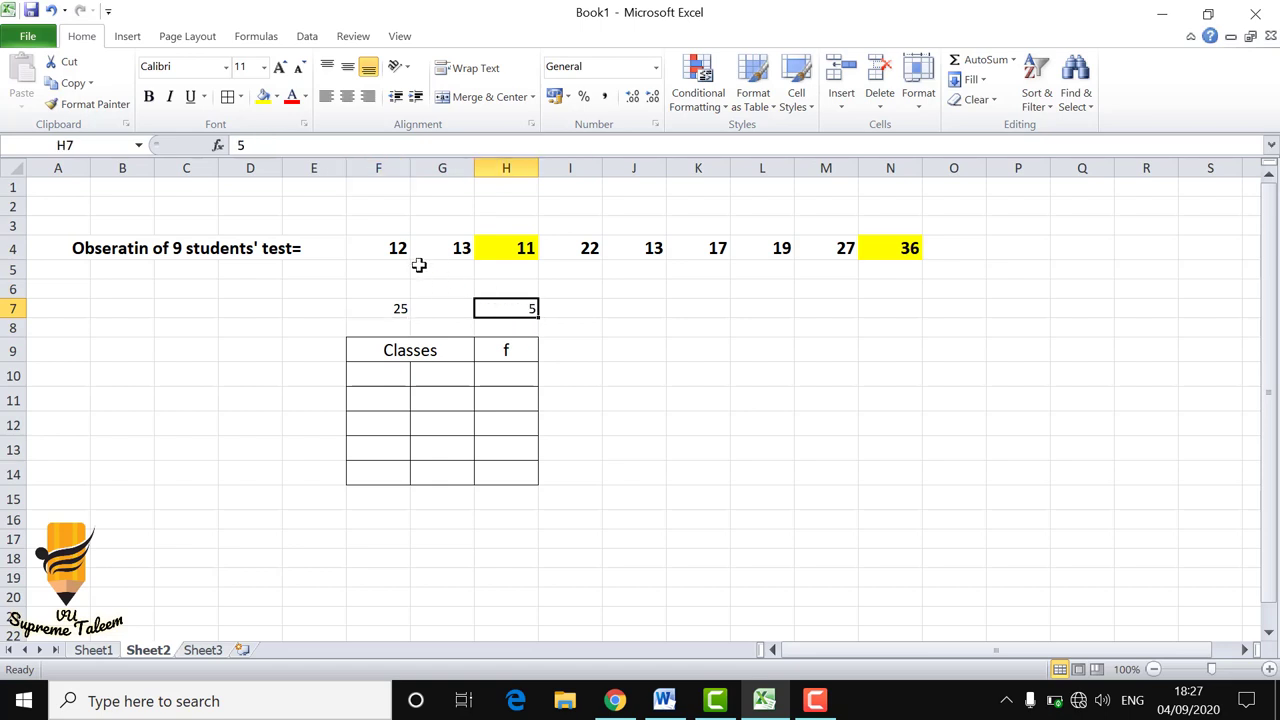
Enter 10 as the first lower class limit in F10 and label the class interval in H7 as h=5
click(371, 375)
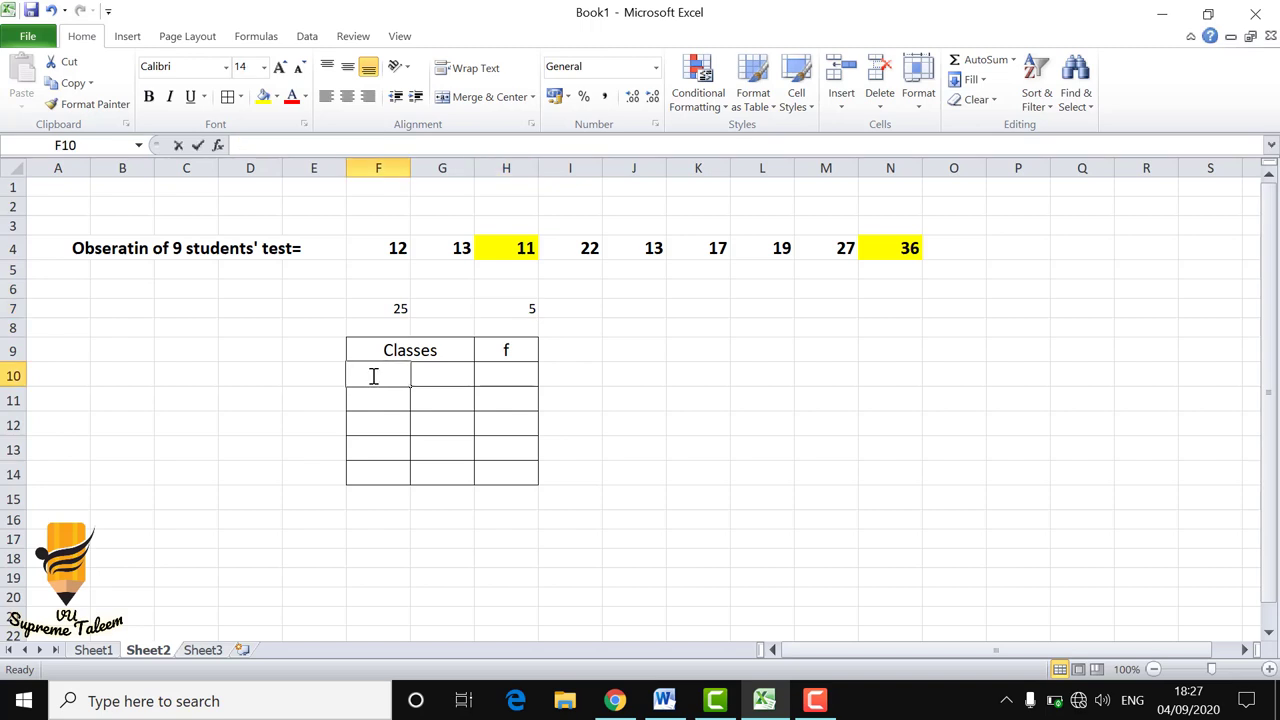
text(10)
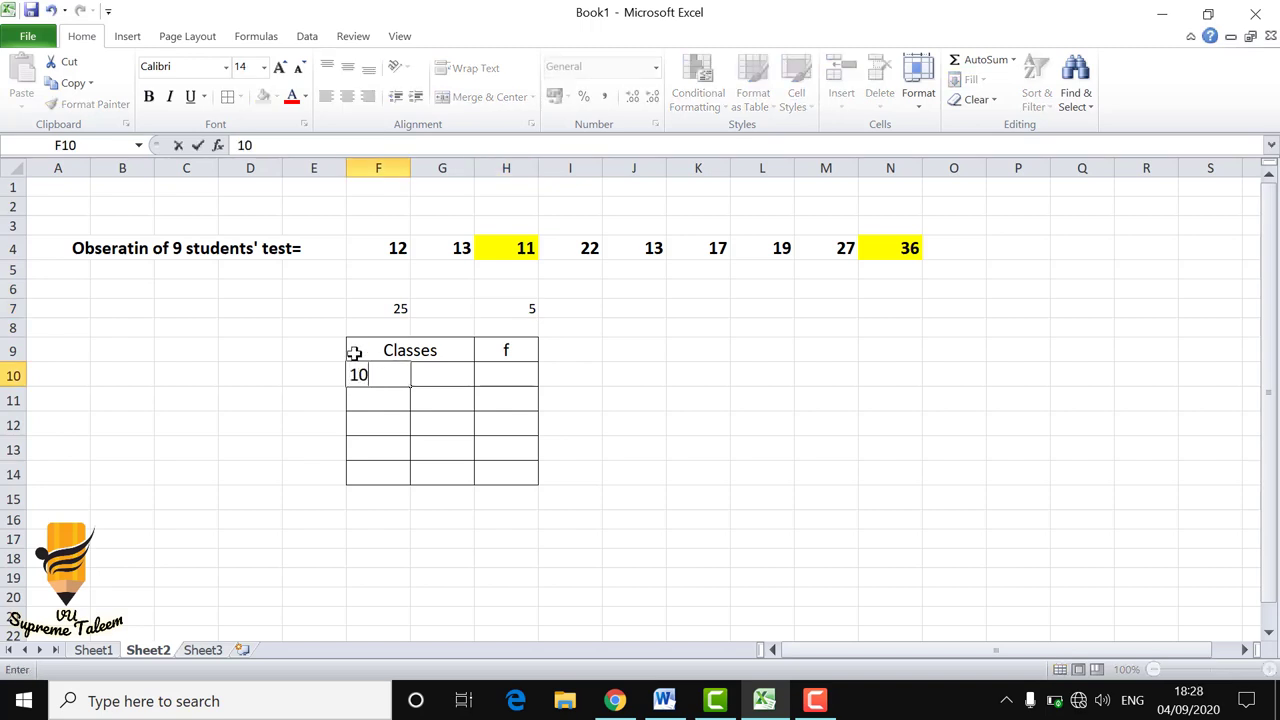
click(380, 402)
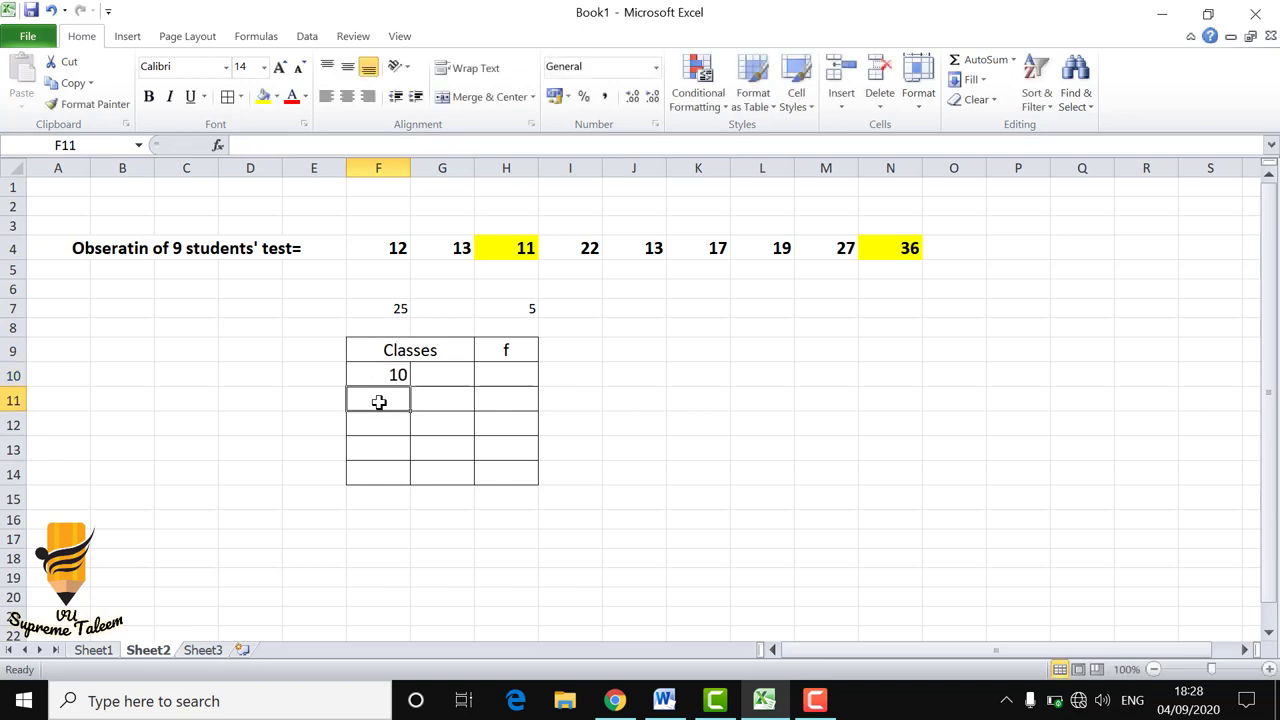
double_click(526, 306)
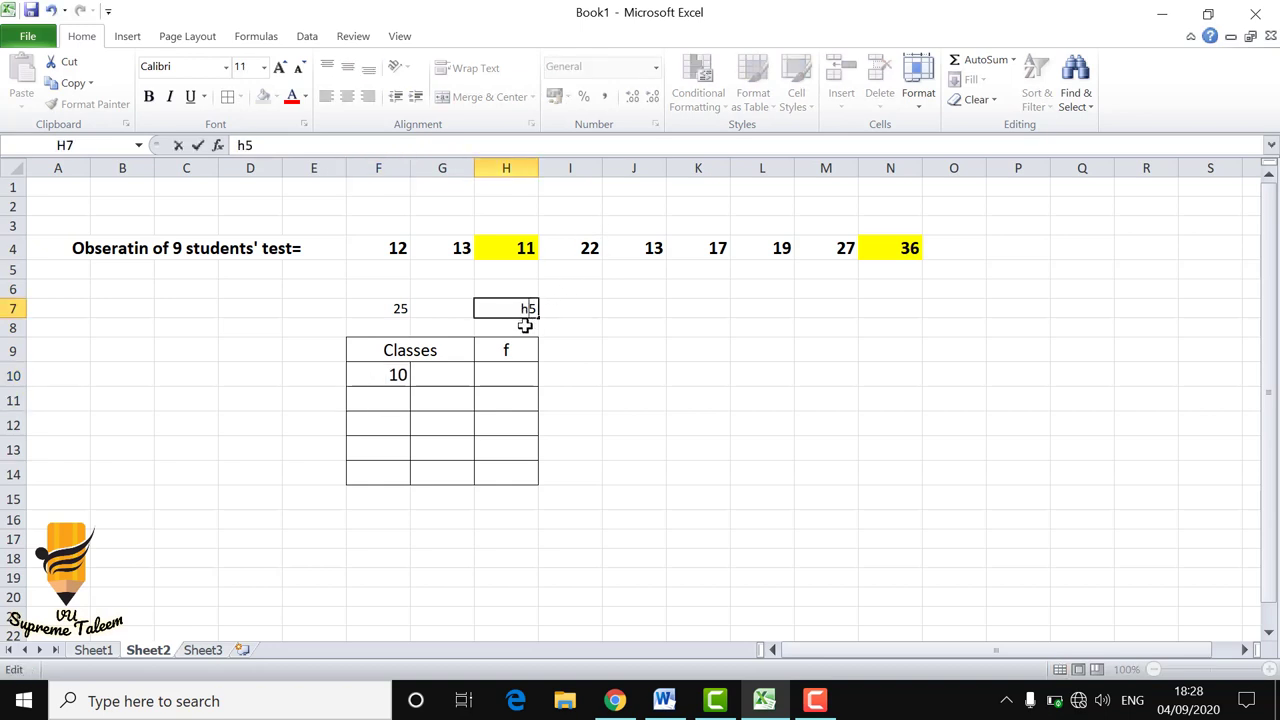
text(h=)
Fill in the remaining lower class limits 15, 20, 25 and 30 in cells F11 to F14
click(397, 398)
text(1)
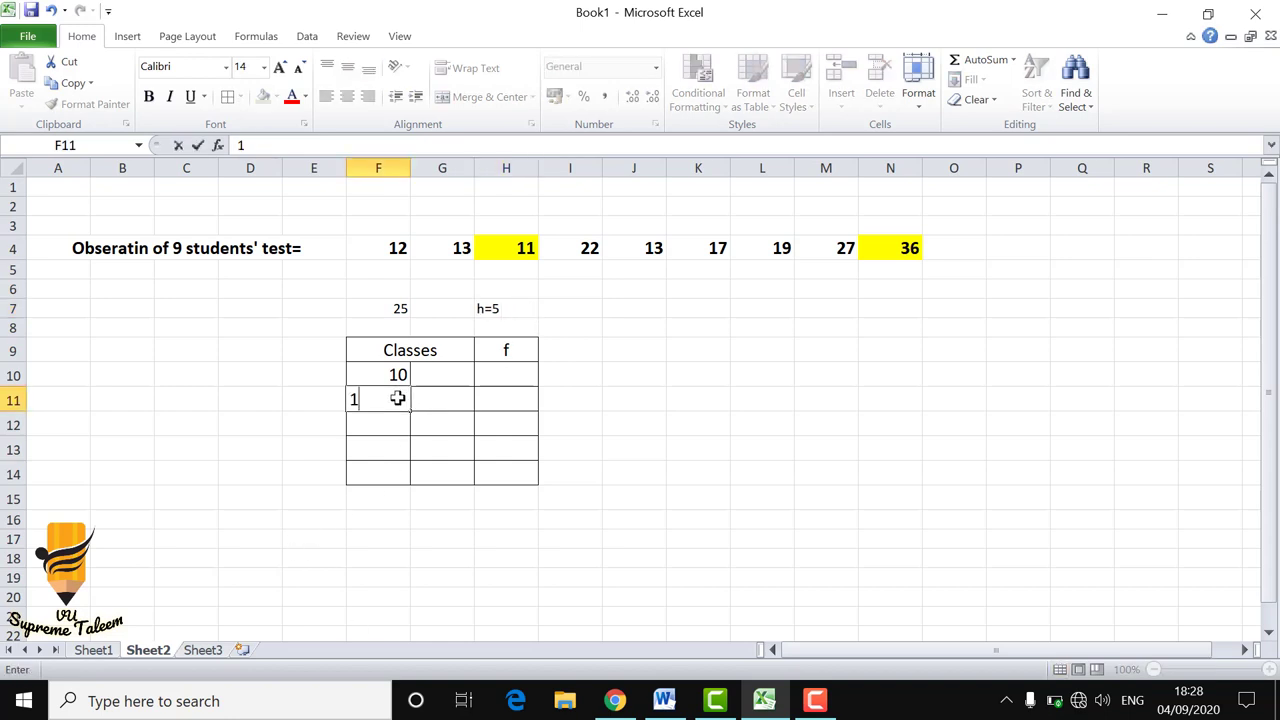
text(5)
key(Return)
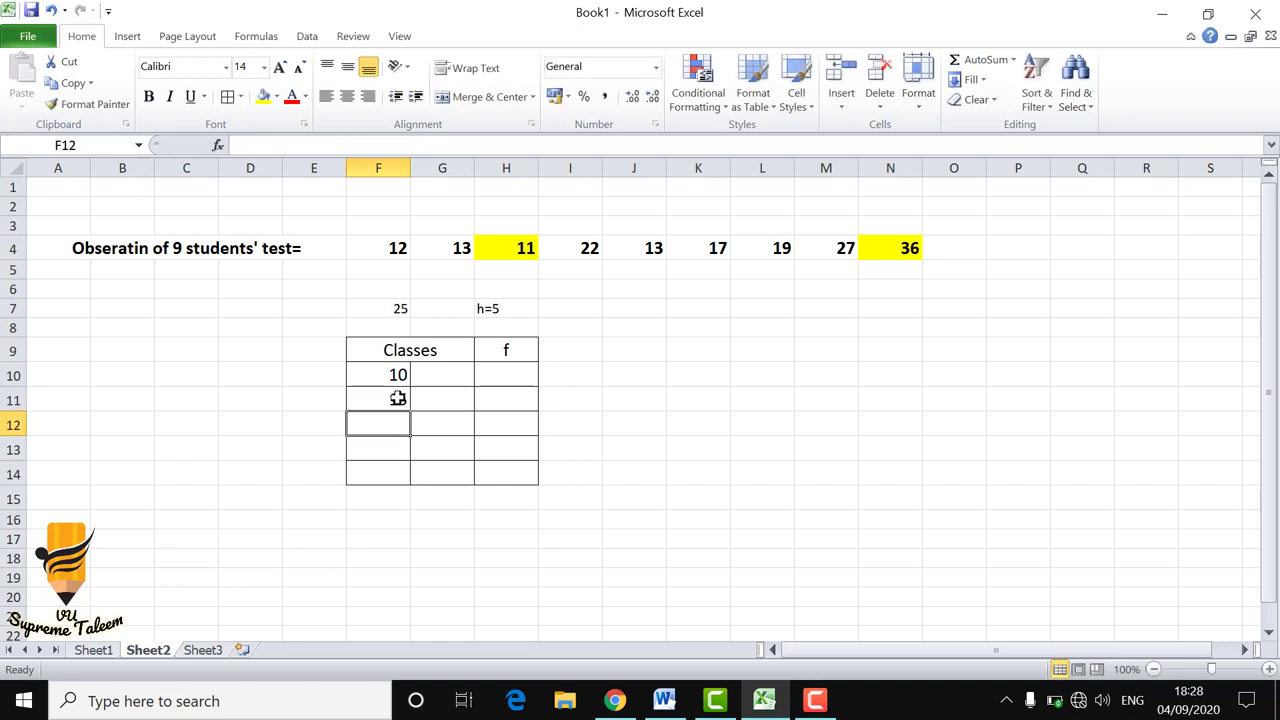
text(20)
key(Return)
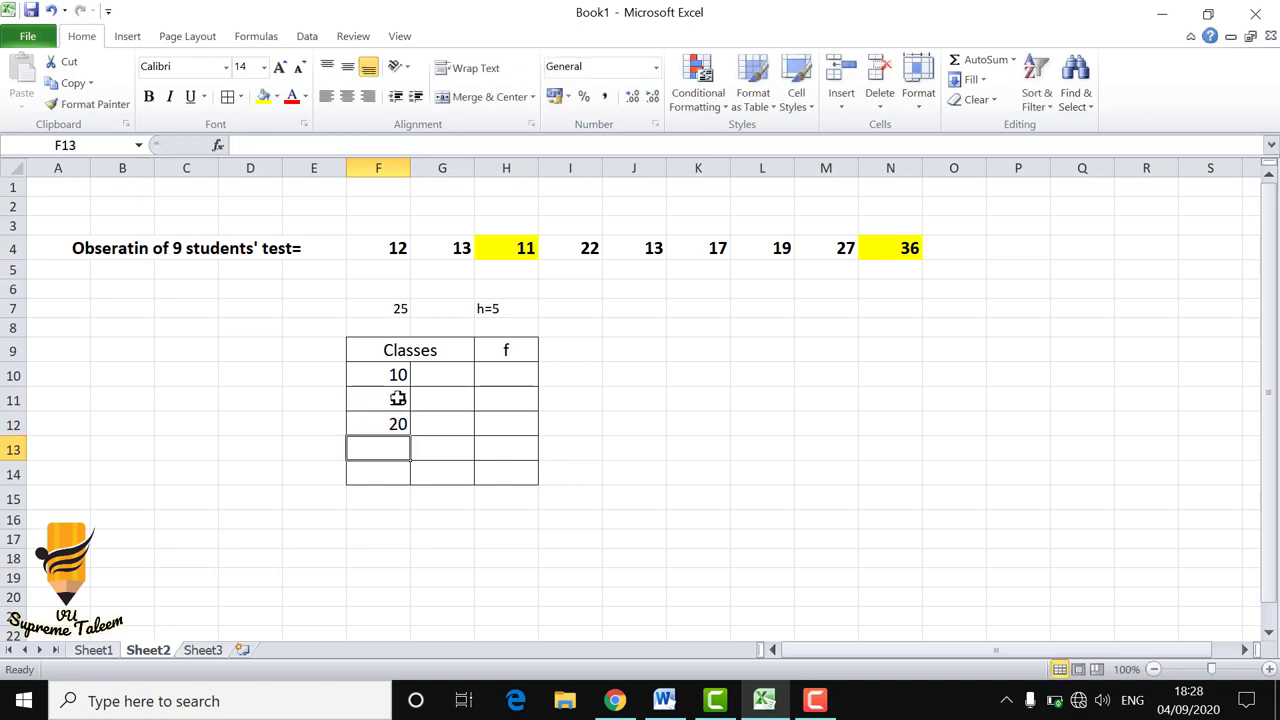
text(25)
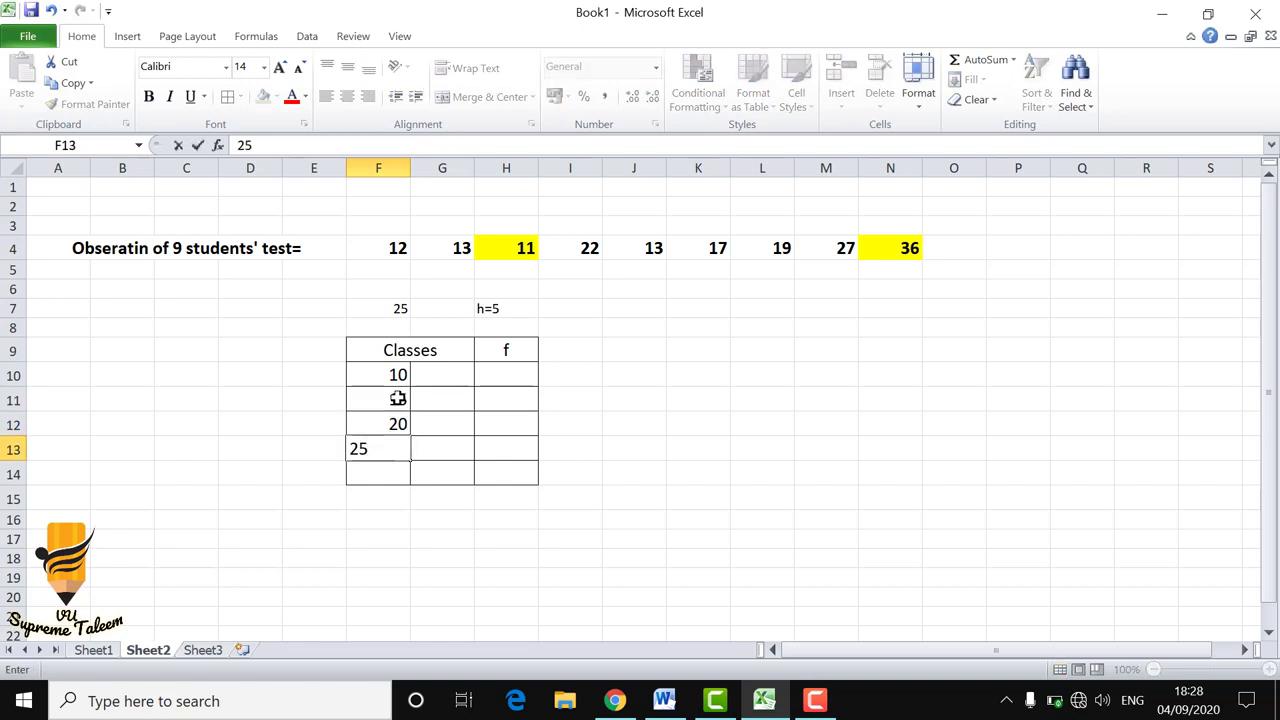
key(Return)
text(3)
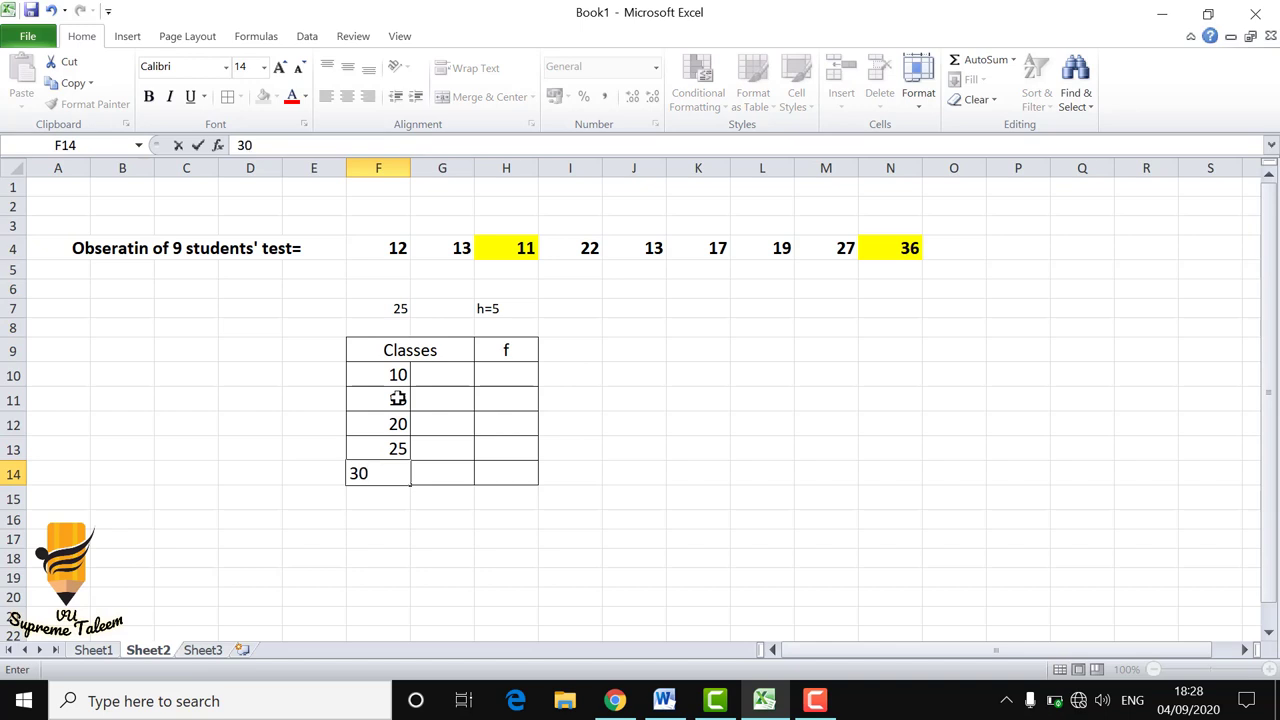
text(0)
click(418, 457)
click(397, 403)
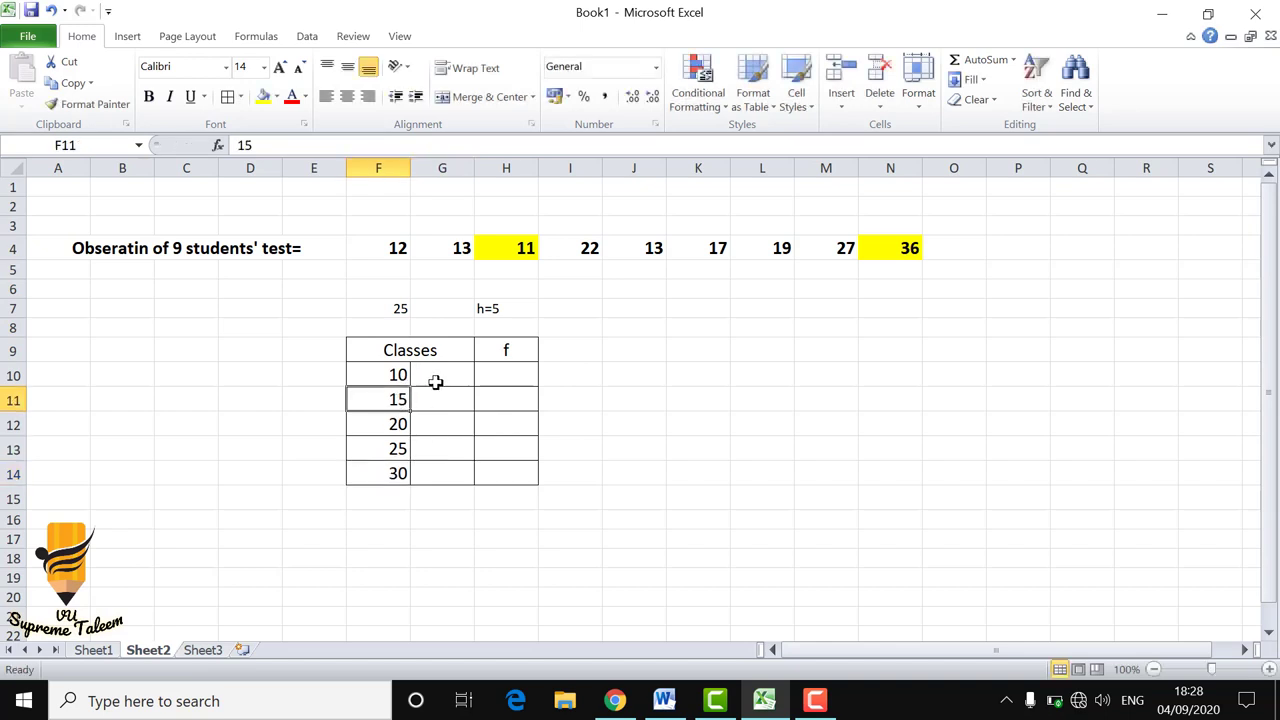
Enter the upper class limits 14, 19, 24, 29 and 34 in cells G10 to G14
click(447, 371)
text(14)
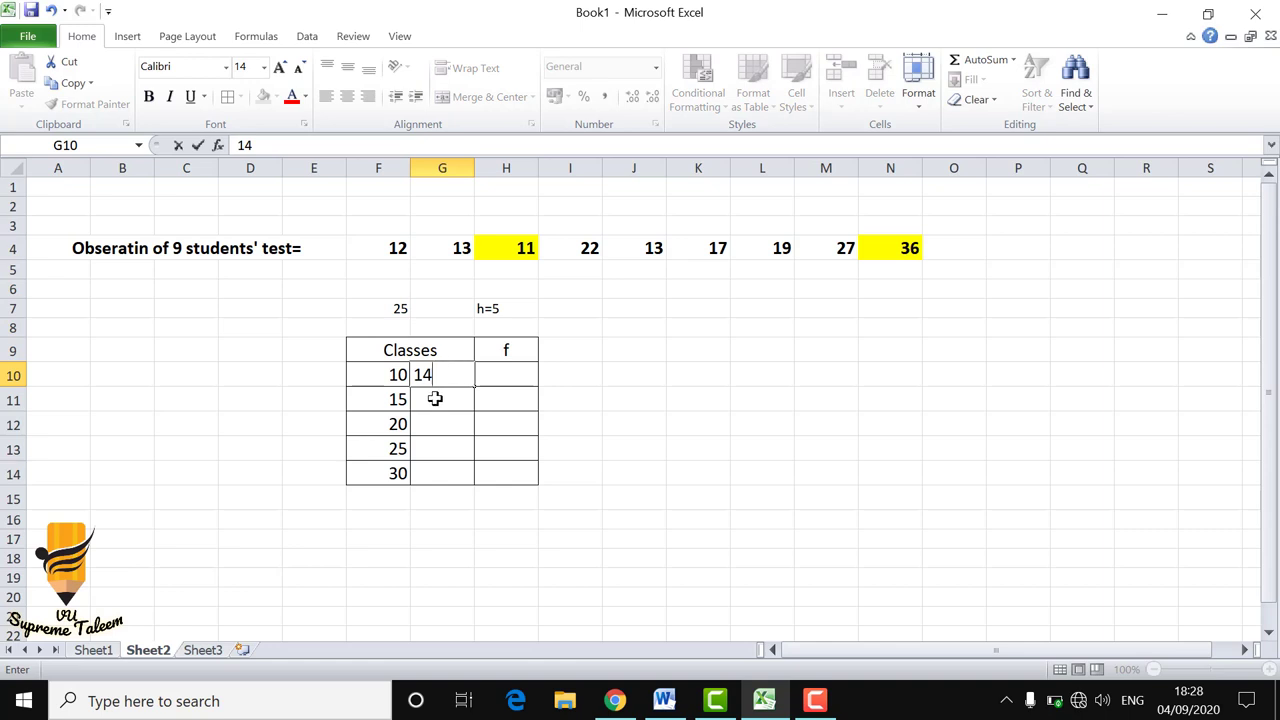
click(447, 404)
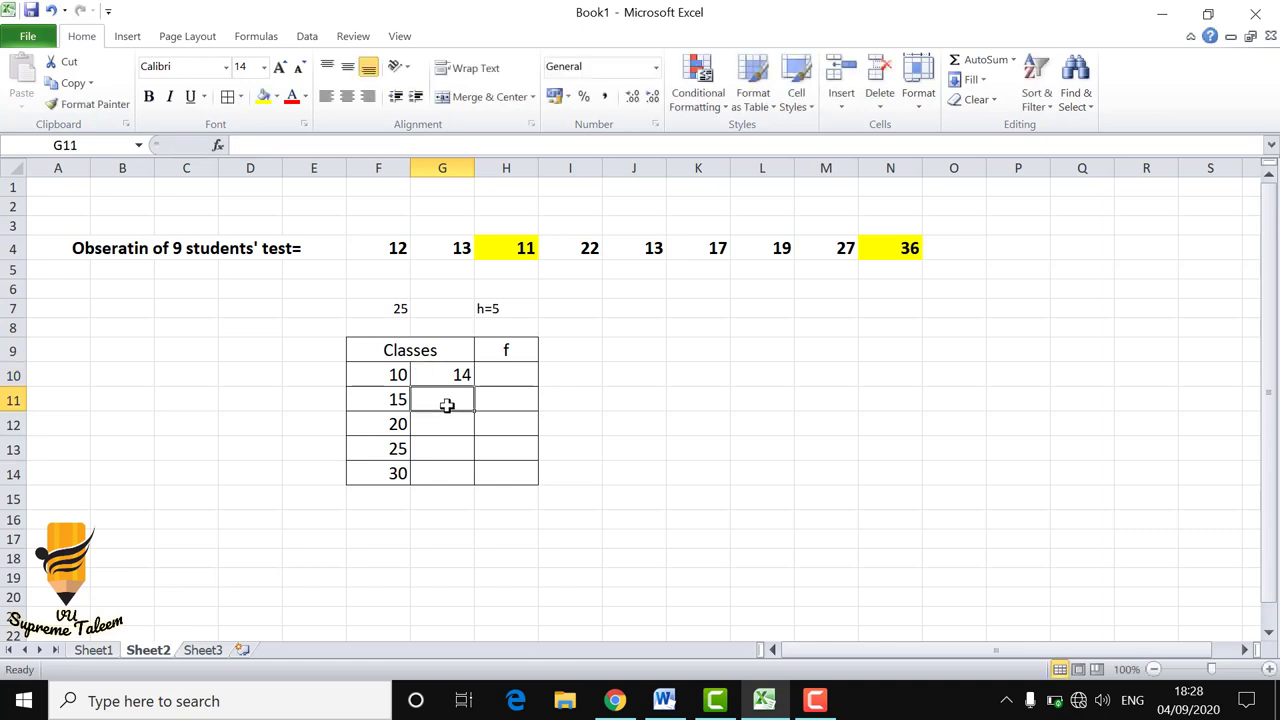
text(19)
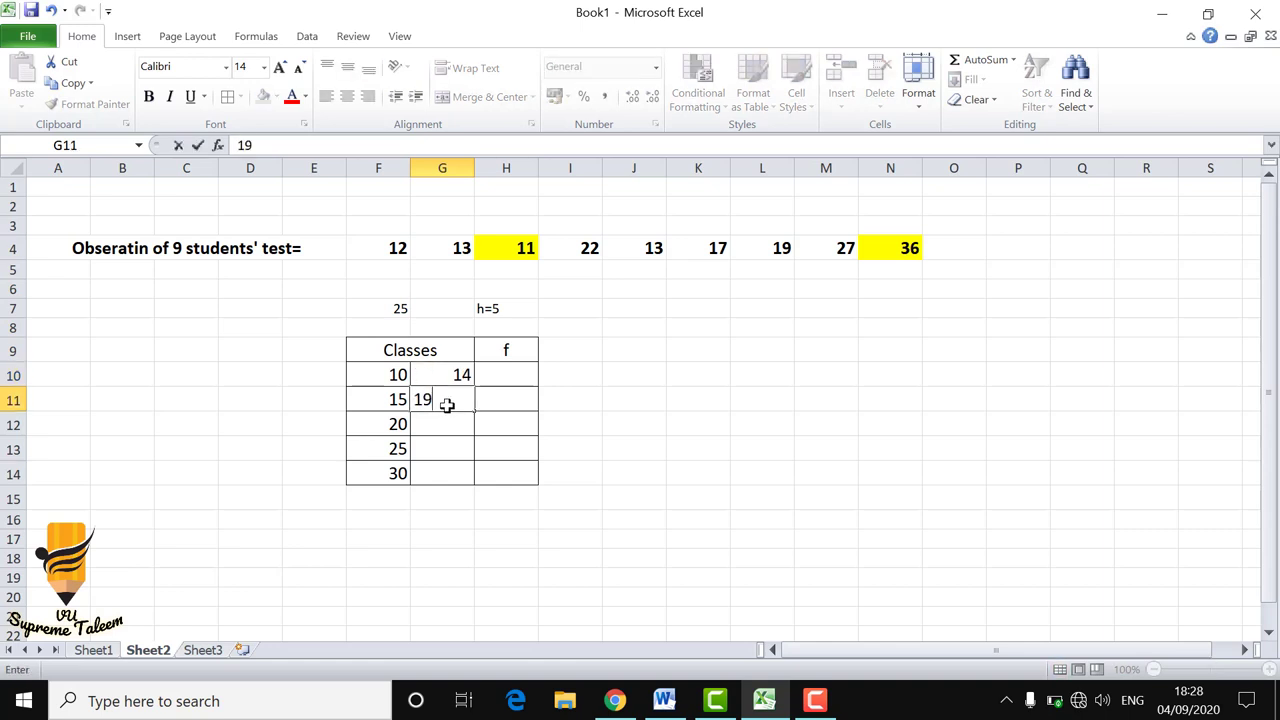
click(453, 424)
text(24)
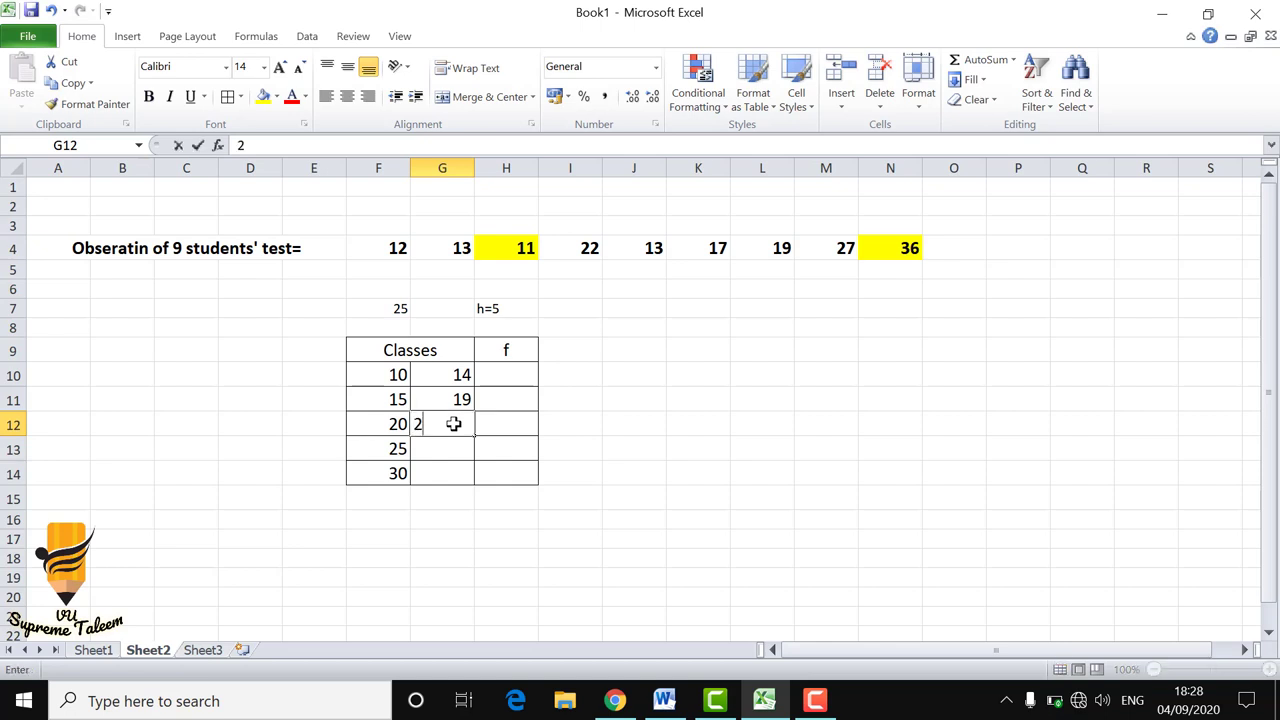
click(451, 450)
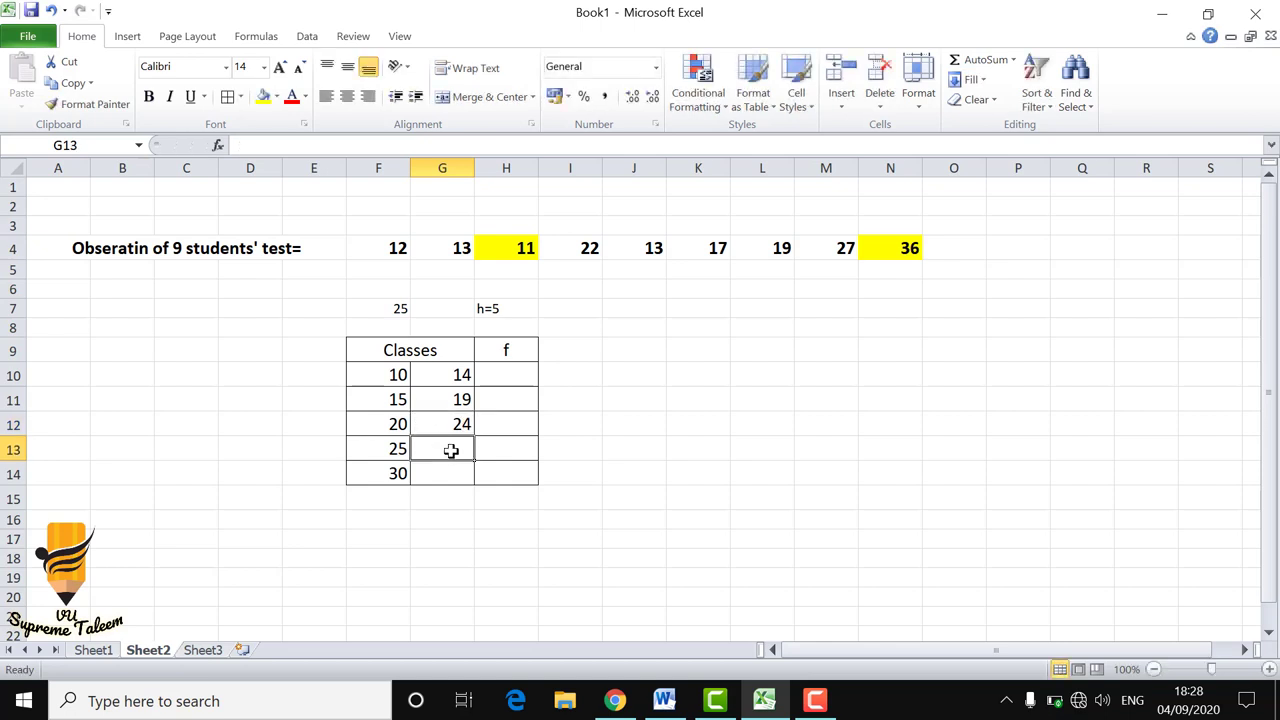
text(29)
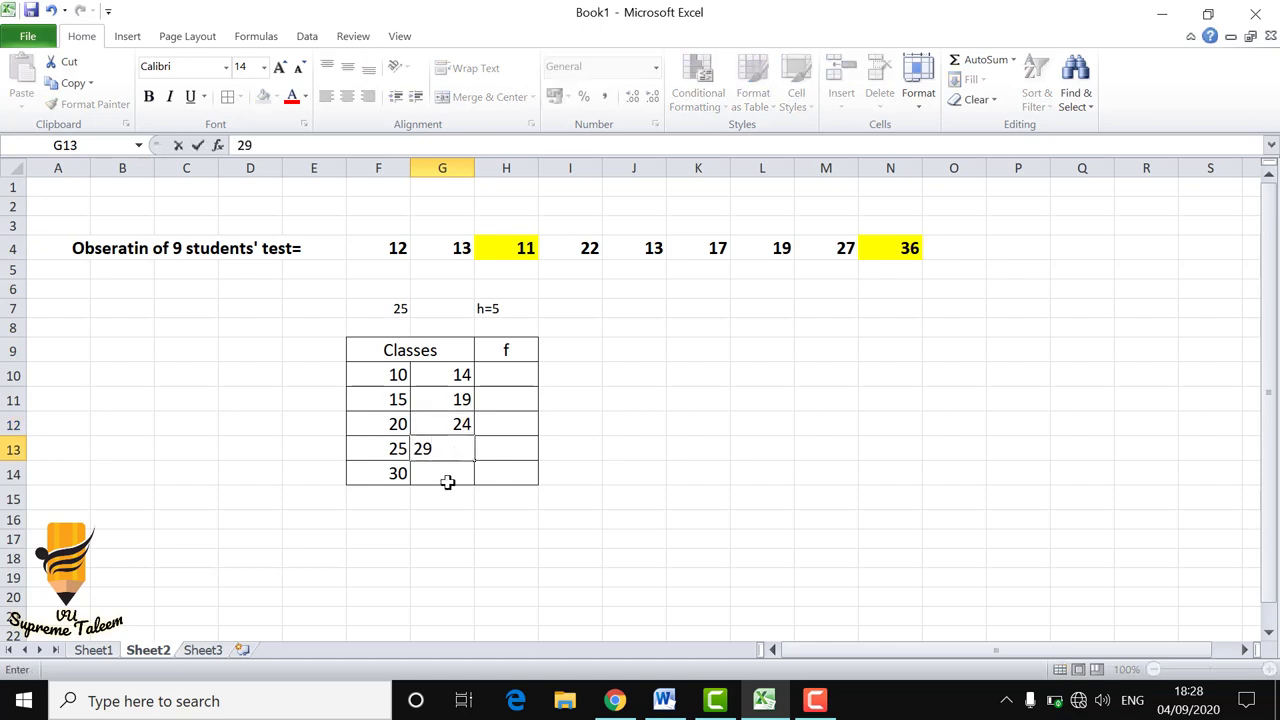
click(444, 475)
text(3)
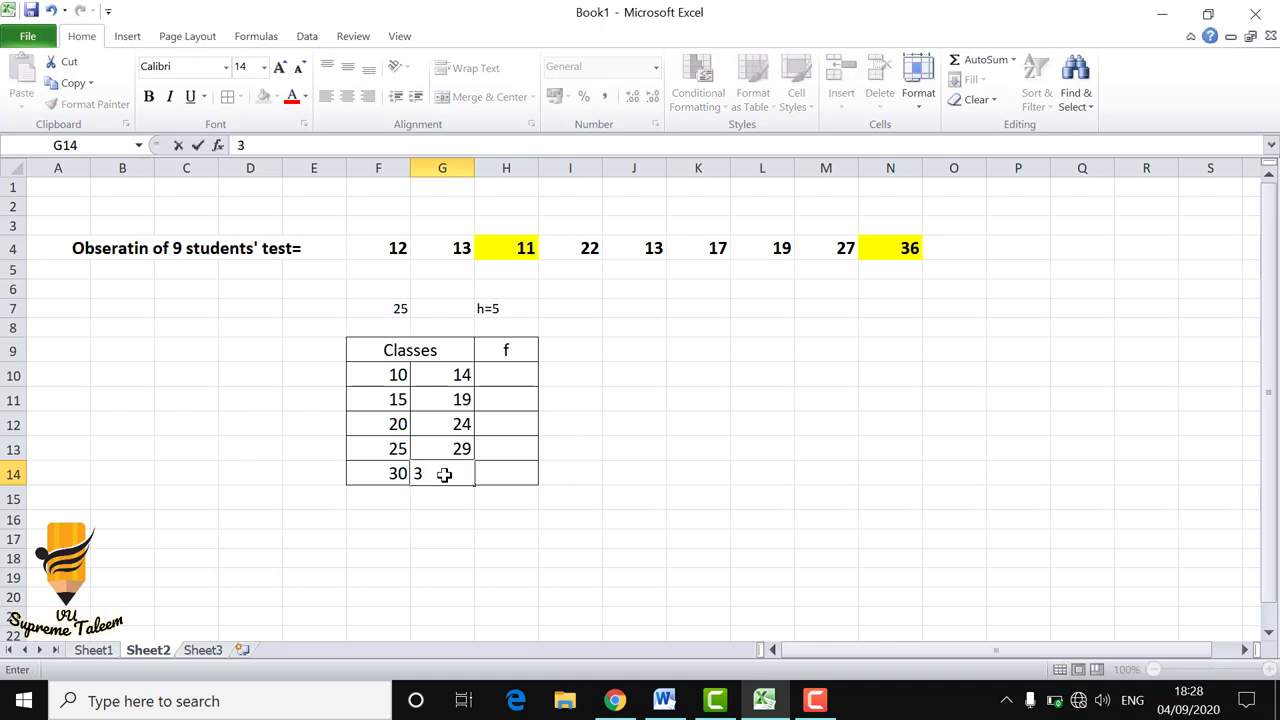
text(4)
click(492, 450)
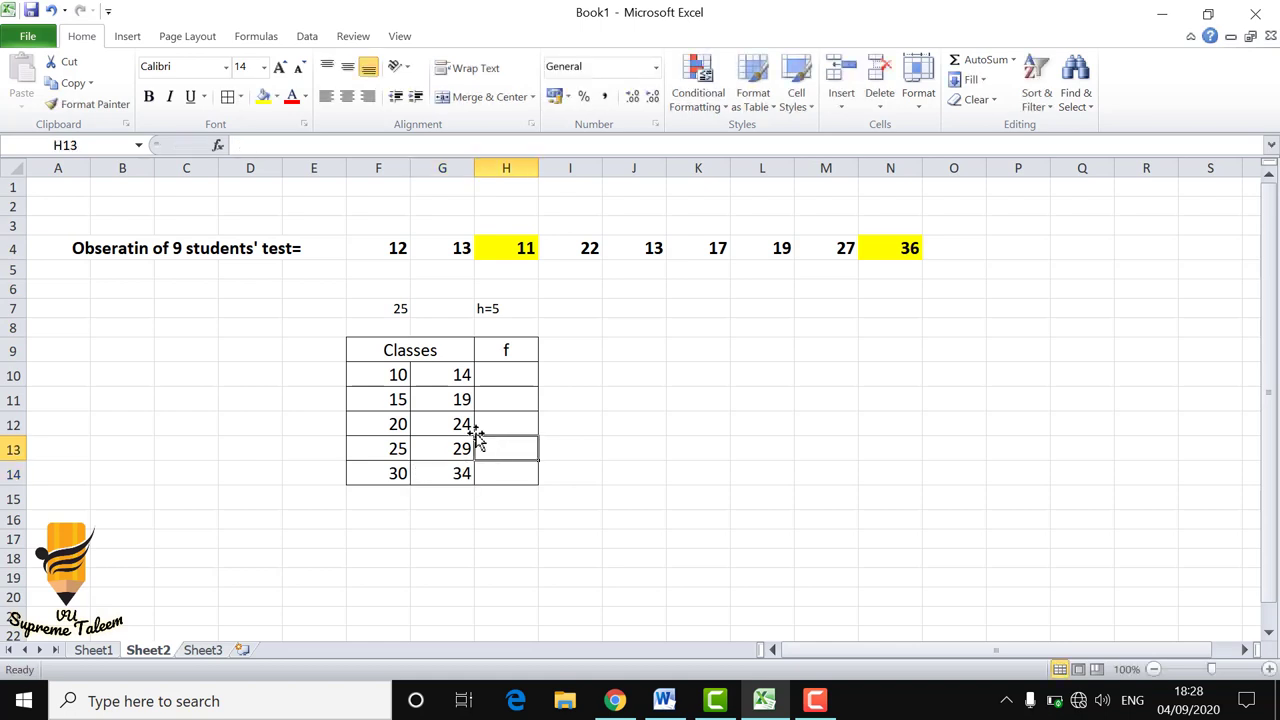
Check which observations fall in the 10–14 class and enter the frequency 4 in H10
drag(394, 372, 450, 370)
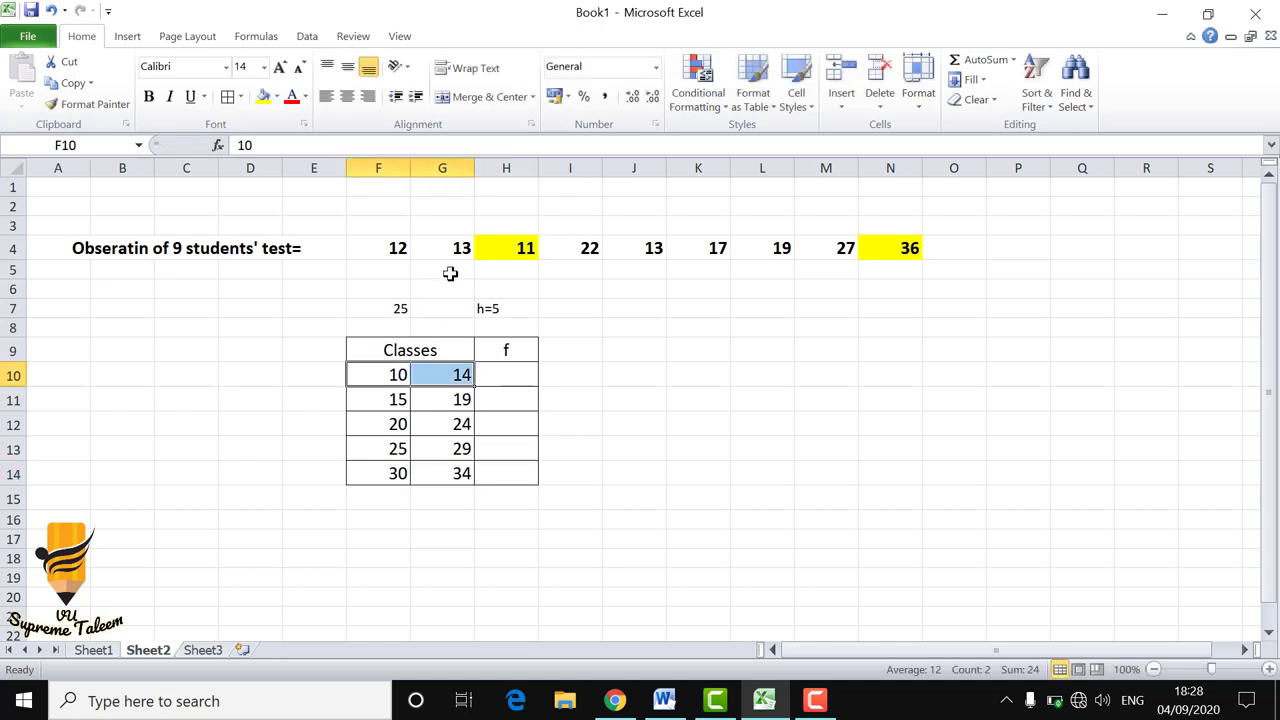
click(525, 249)
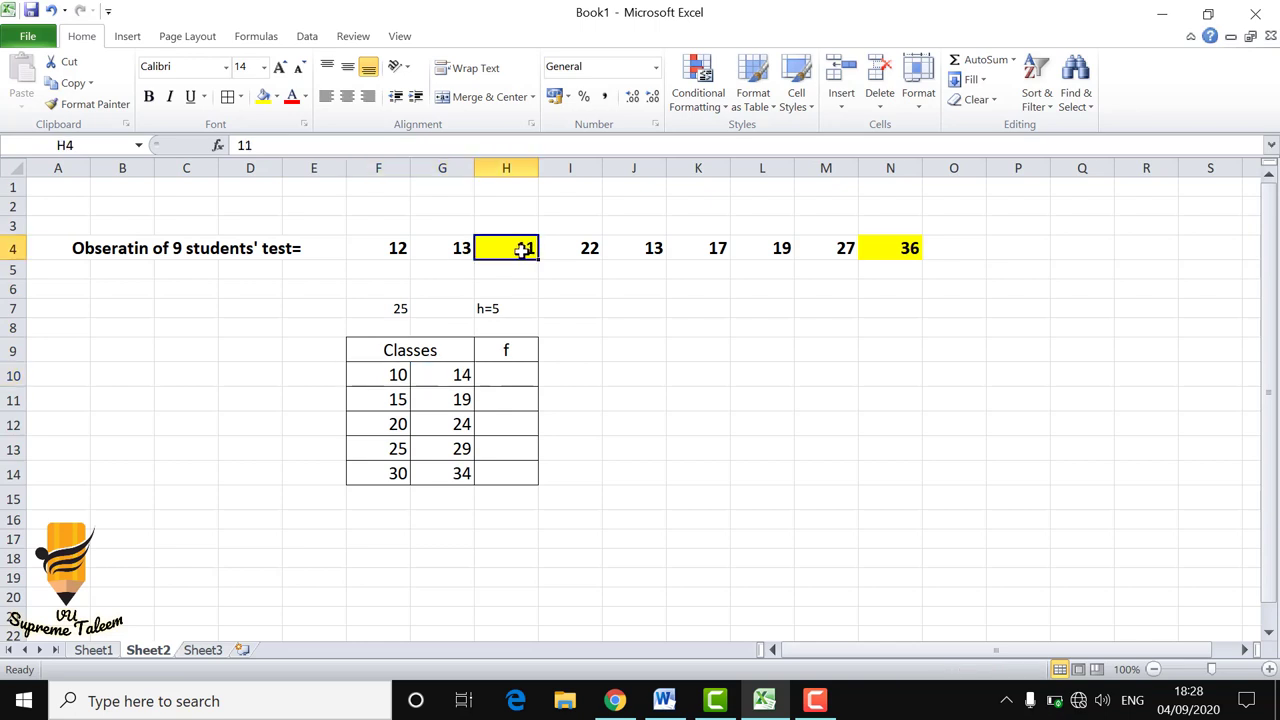
click(391, 250)
click(640, 249)
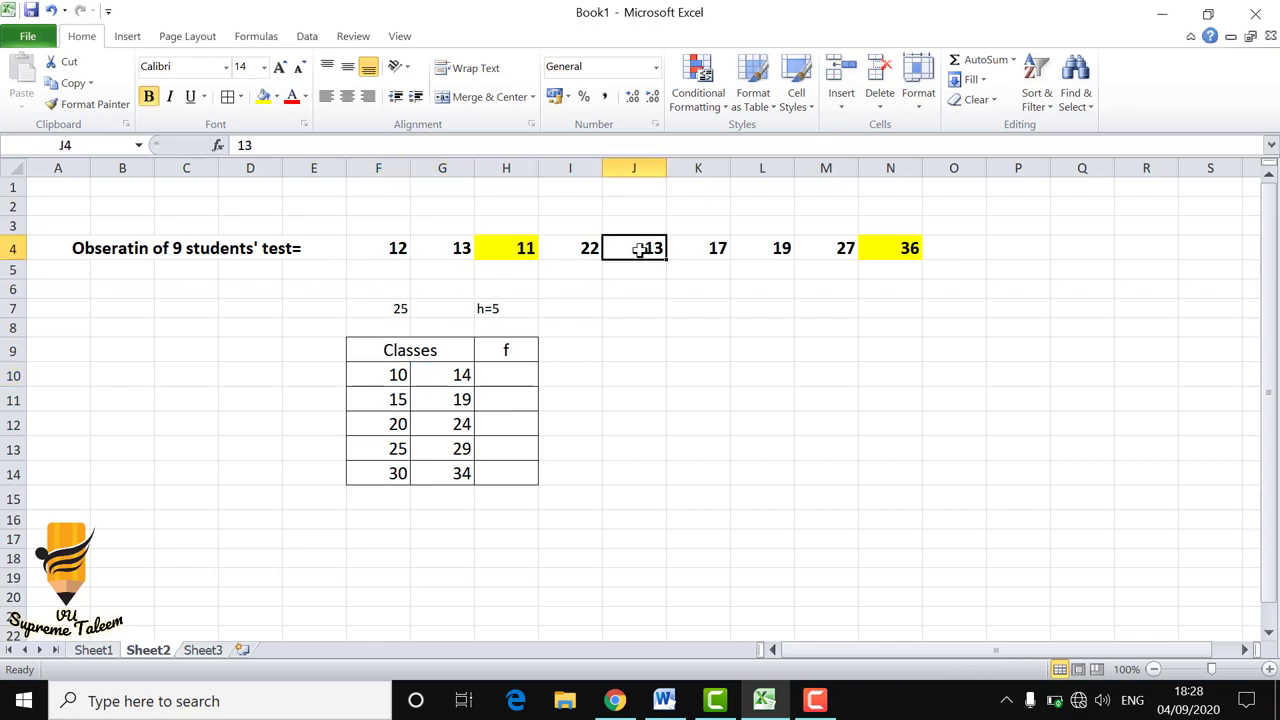
double_click(510, 372)
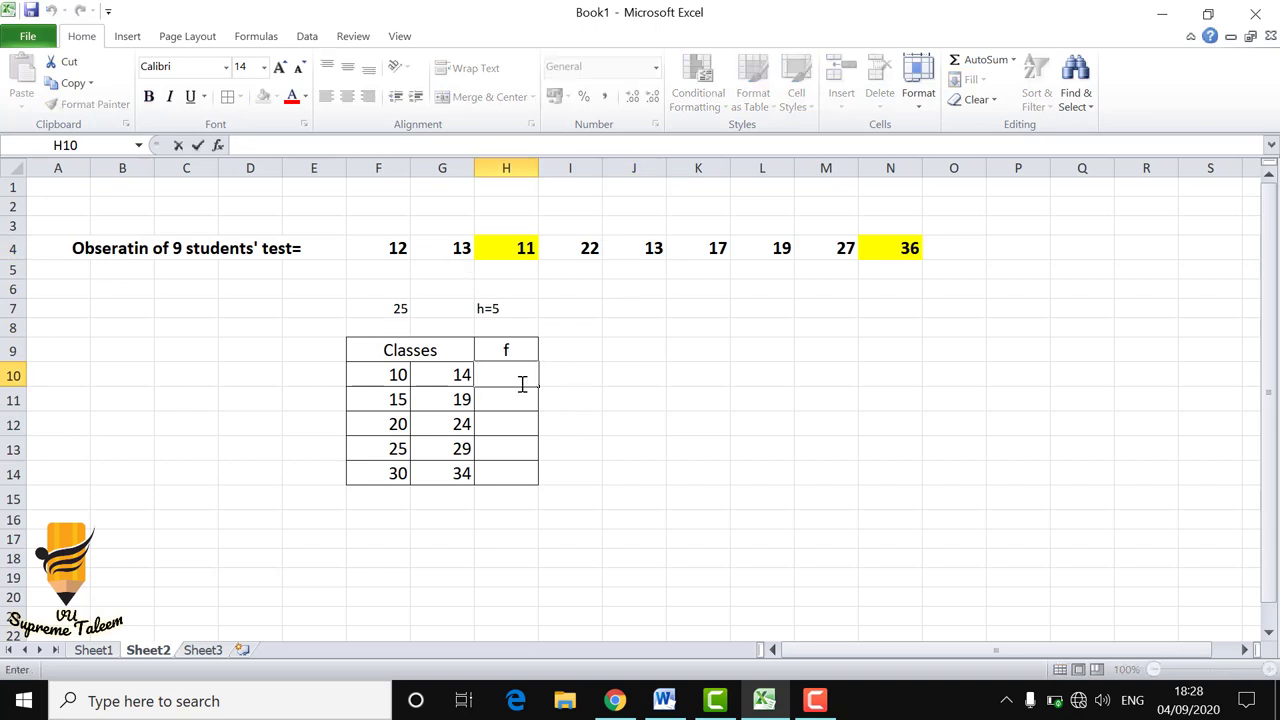
text(4)
click(494, 403)
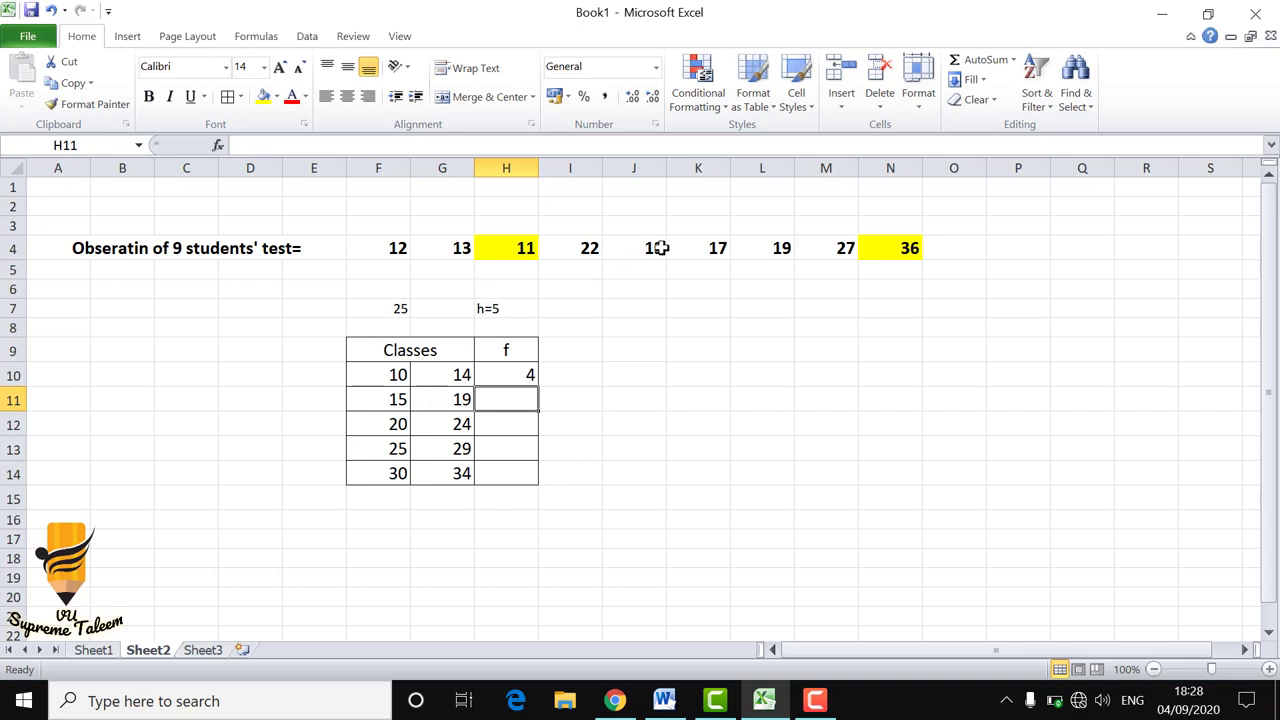
Check the observations belonging to the 15–19 class and enter the frequency 2 in H11
click(714, 249)
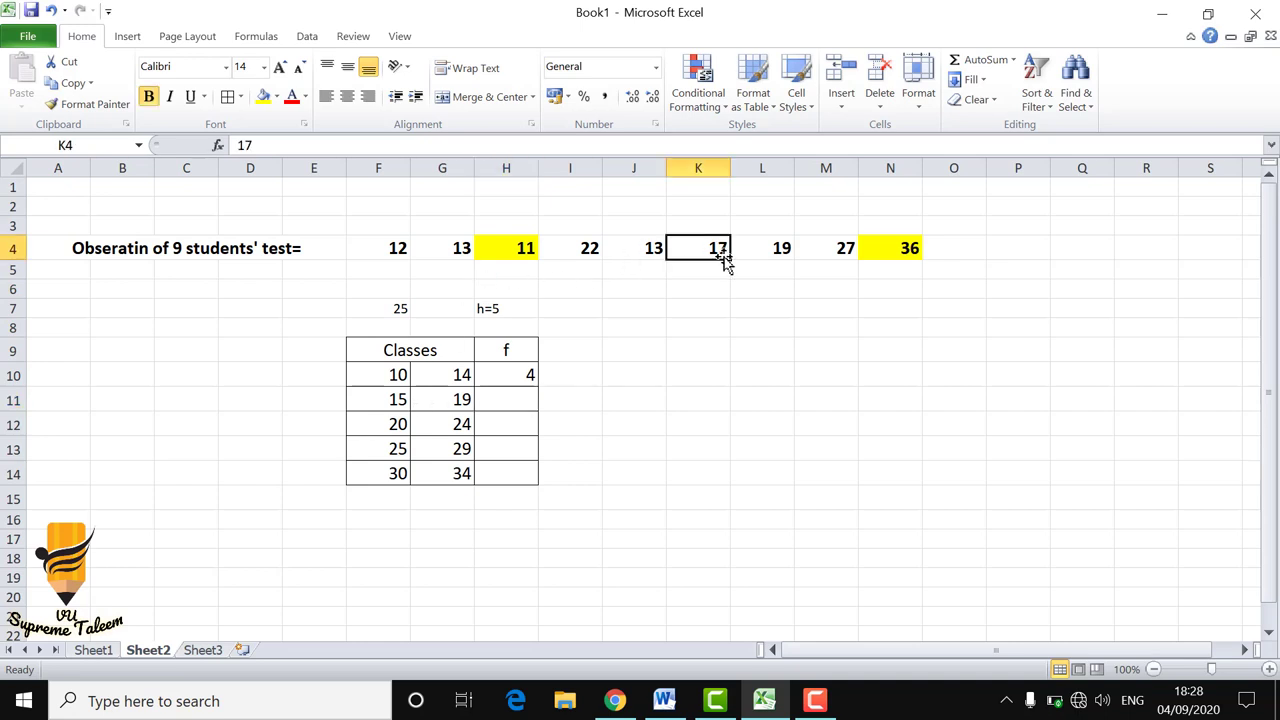
click(510, 404)
text(2)
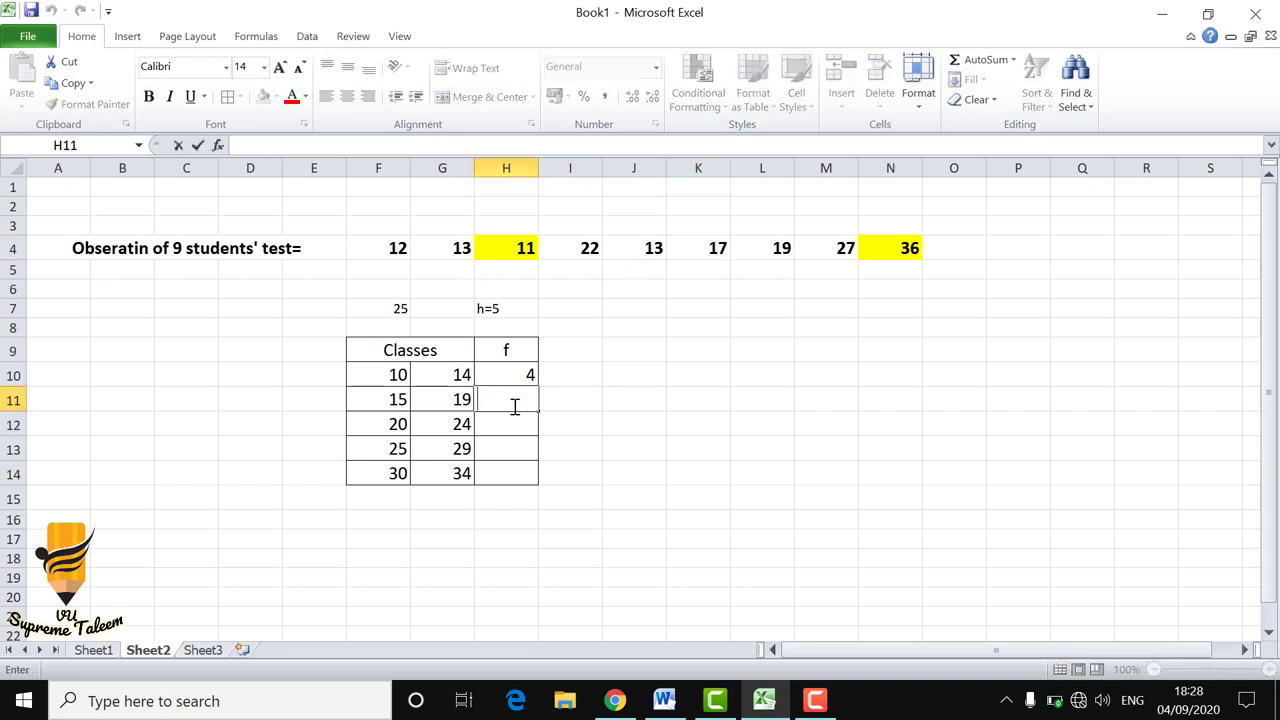
key(Return)
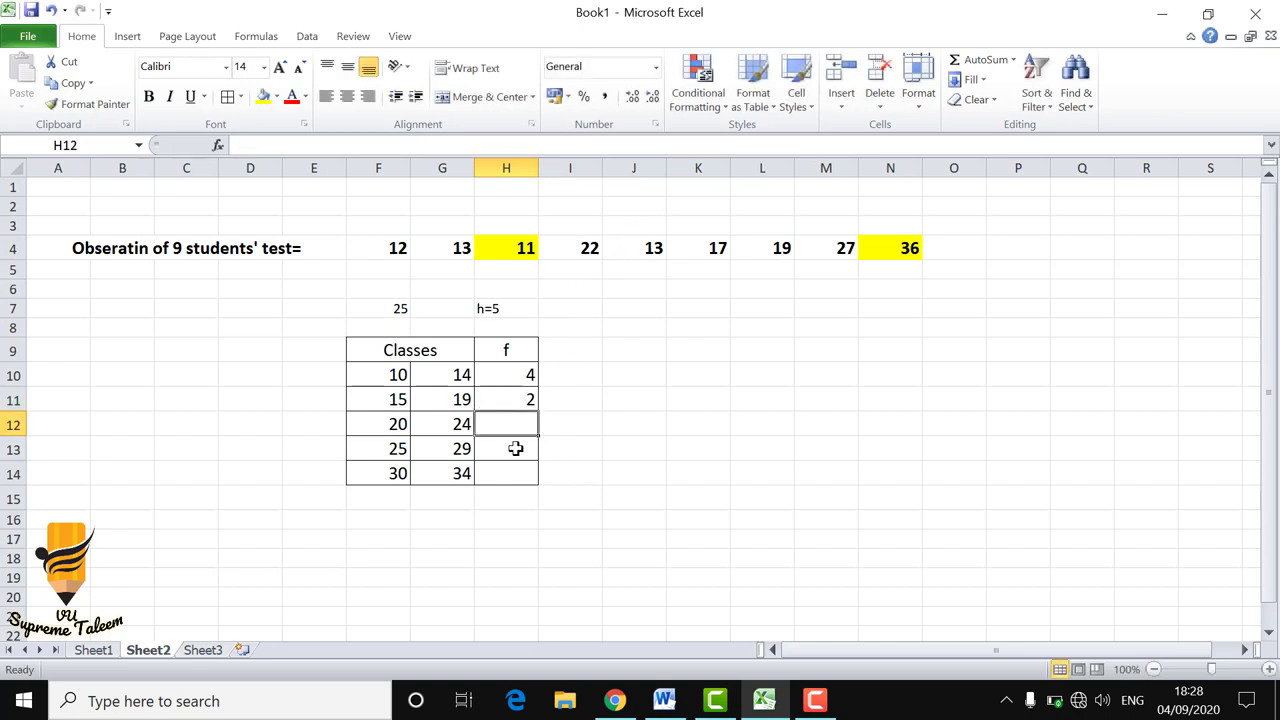
Enter the frequency 1 in each of H12, H13 and H14, and the total 9 in H15
text(1)
key(Return)
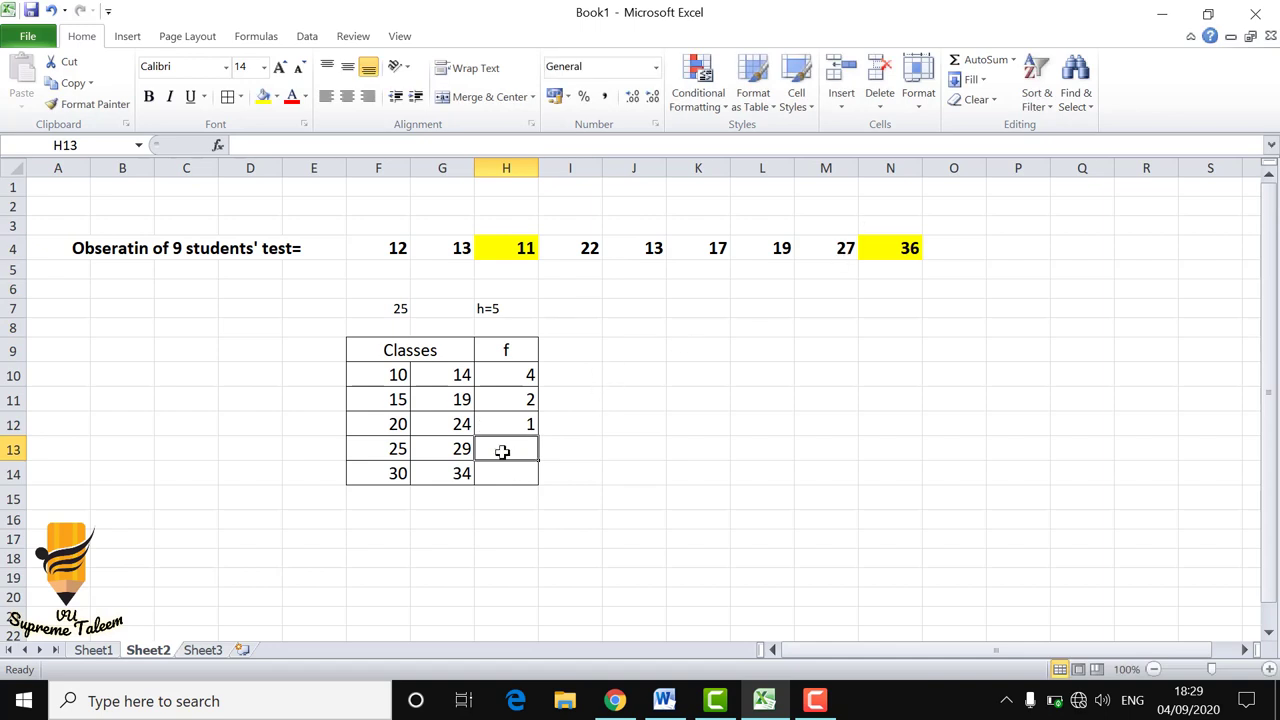
text(1)
key(Return)
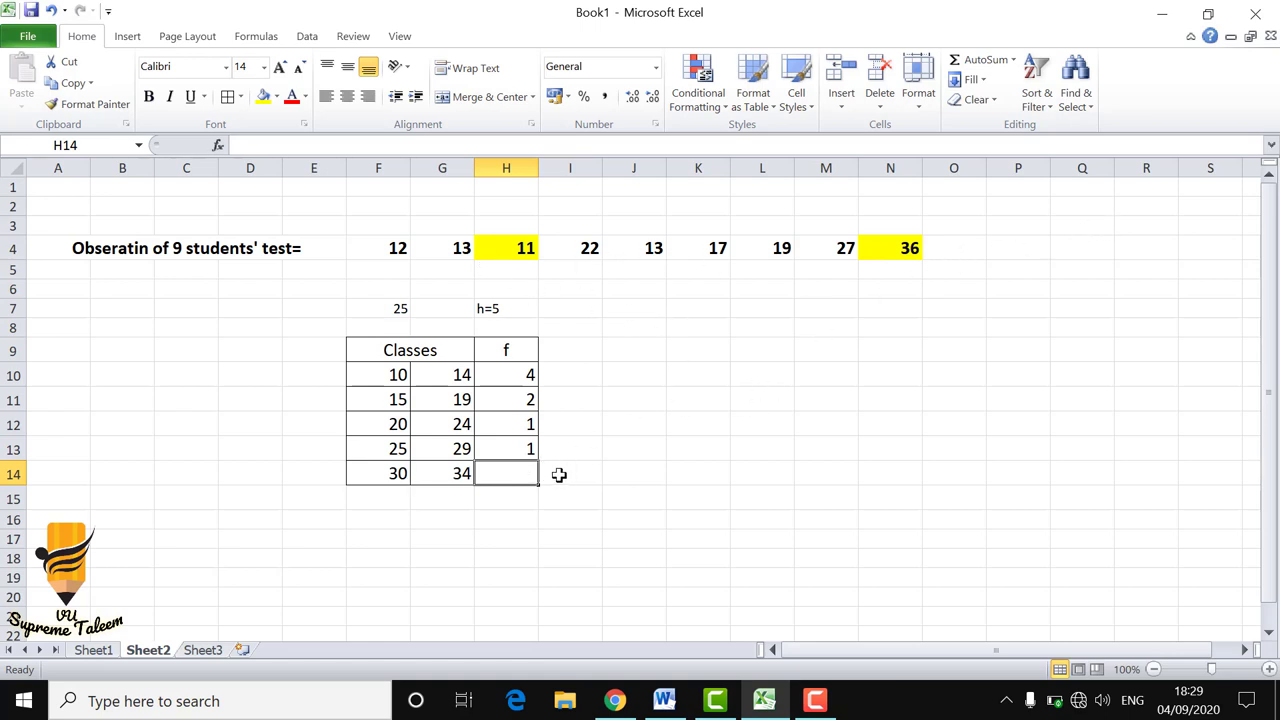
text(1)
key(Return)
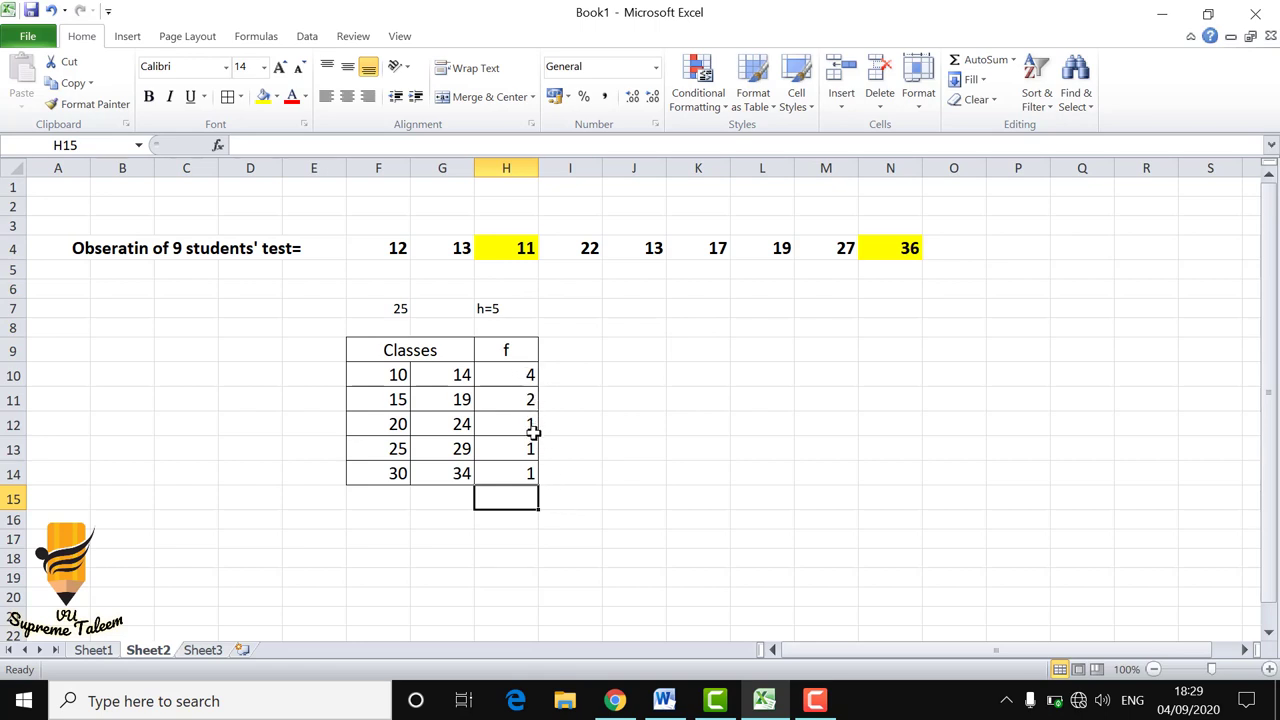
text(9)
key(Return)
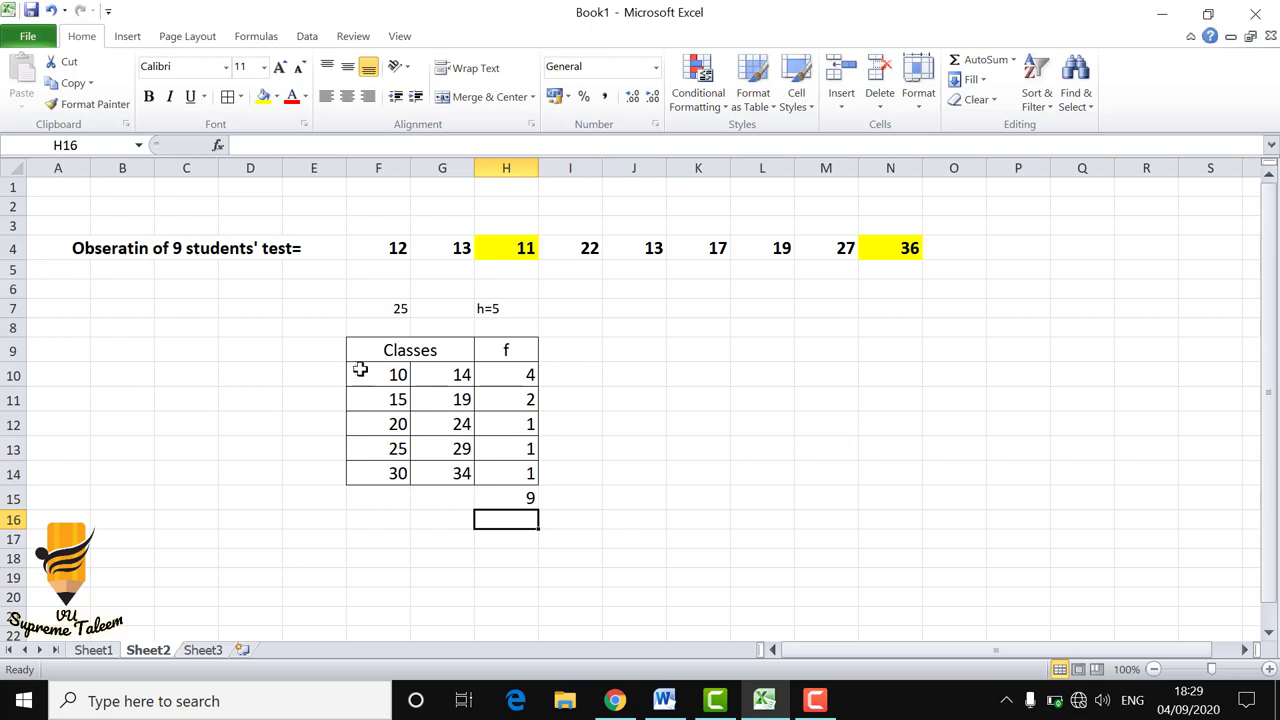
Copy the Classes heading and its limits from F9:G14 into I9:J14, beside the f column
click(403, 374)
drag(403, 374, 457, 471)
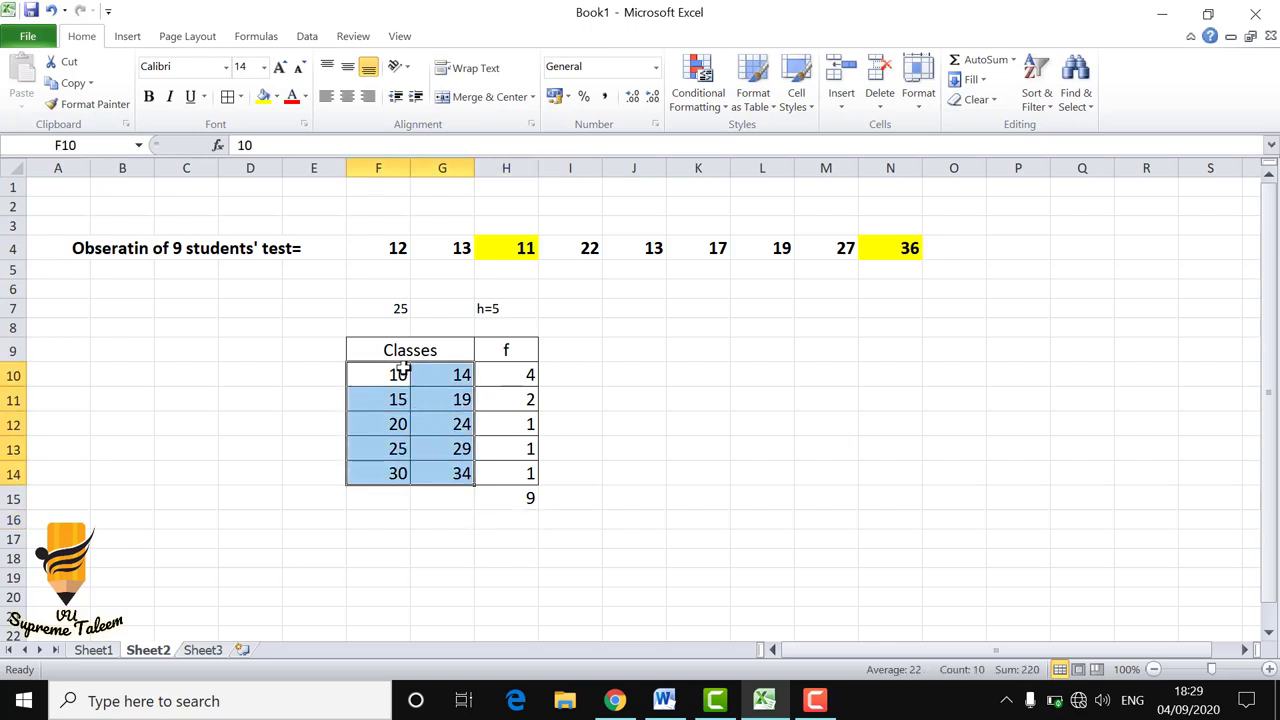
click(397, 374)
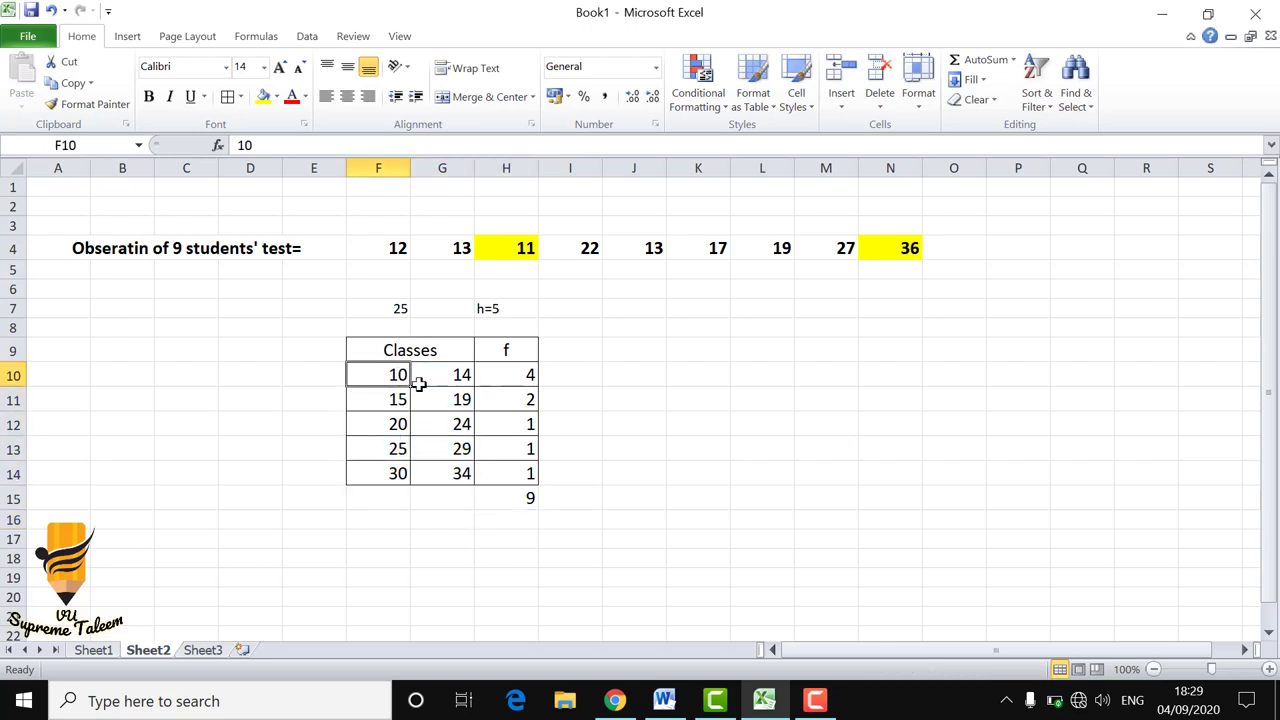
click(458, 375)
click(397, 398)
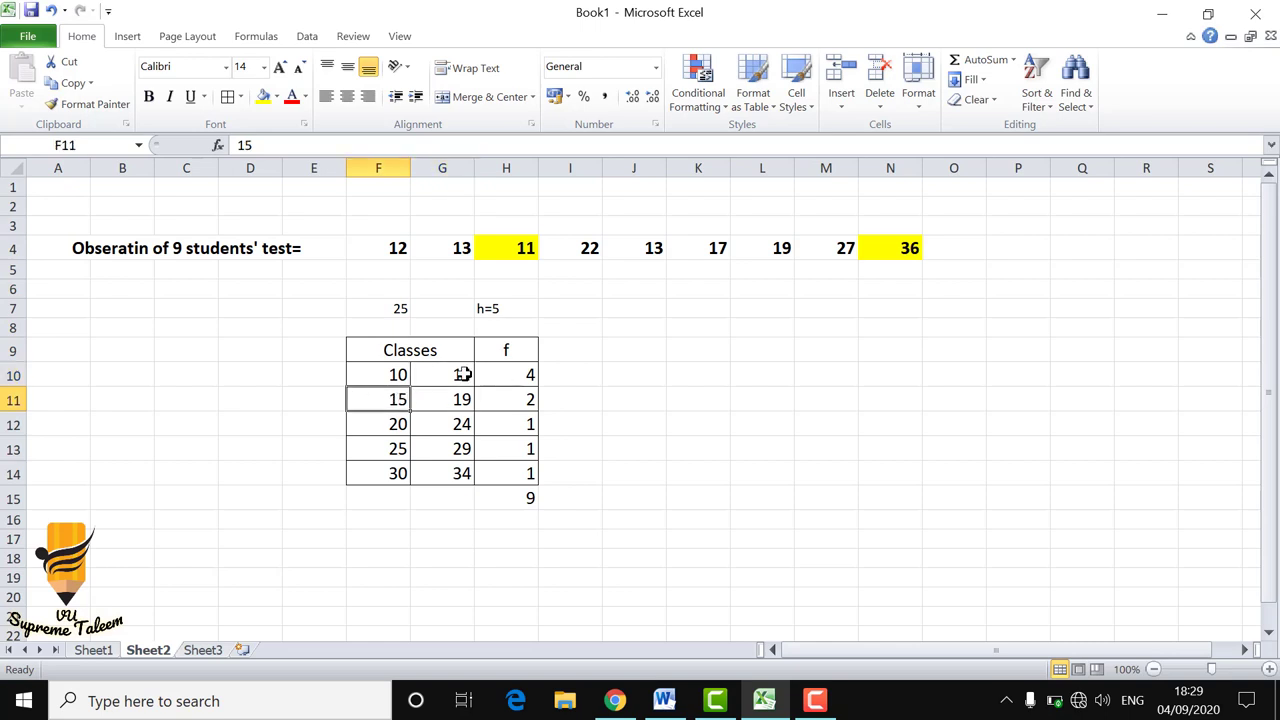
click(461, 375)
drag(382, 352, 453, 468)
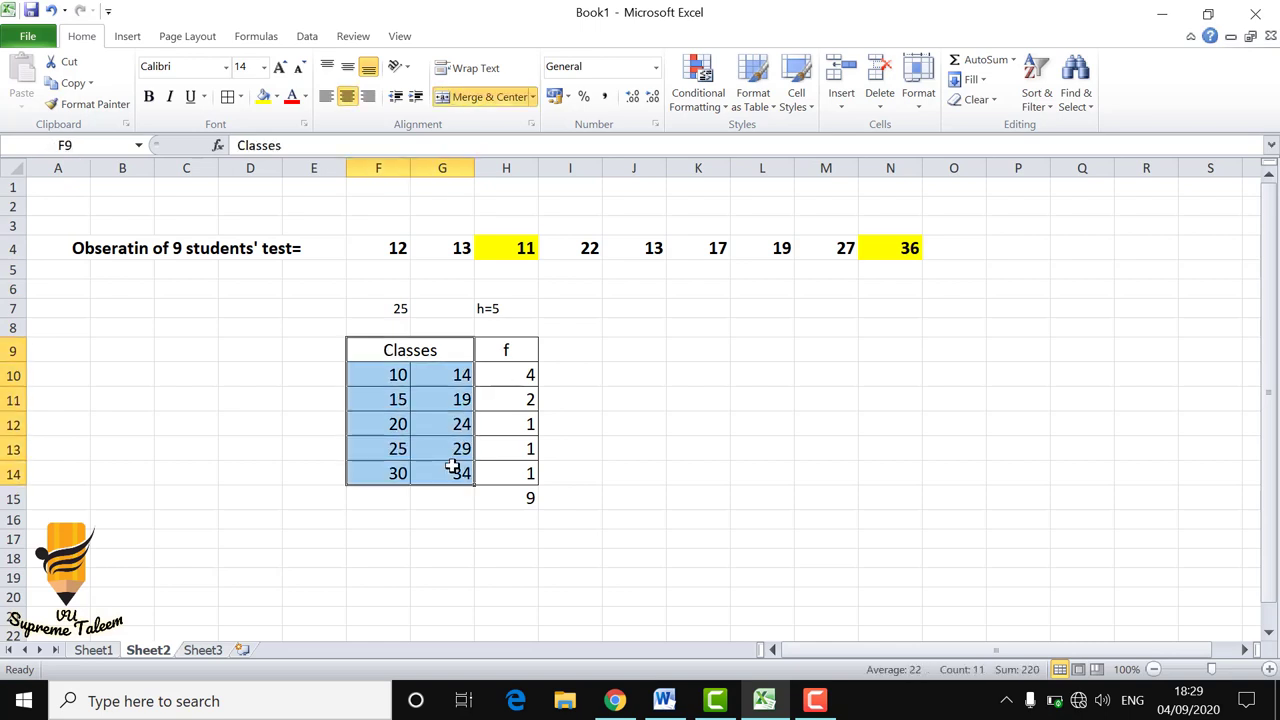
key(ctrl+c)
drag(551, 349, 620, 466)
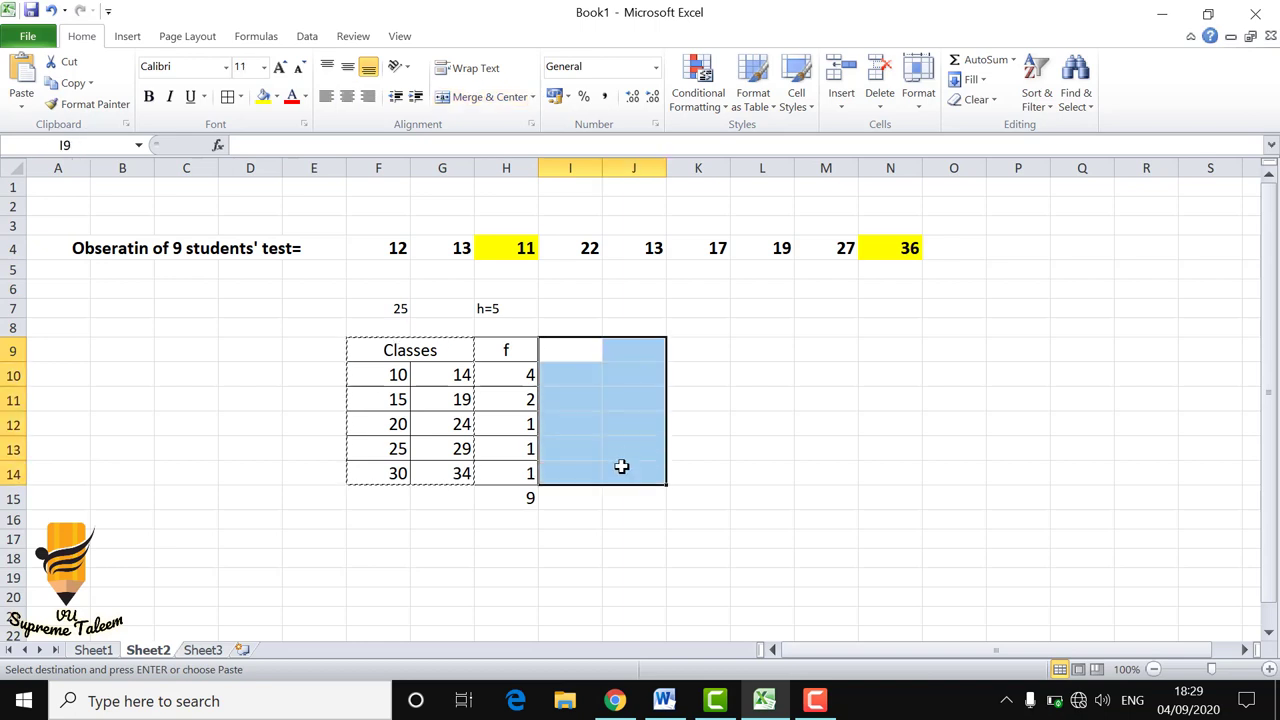
key(ctrl+v)
Change the heading of the copied block in I9 to Classes b
double_click(636, 355)
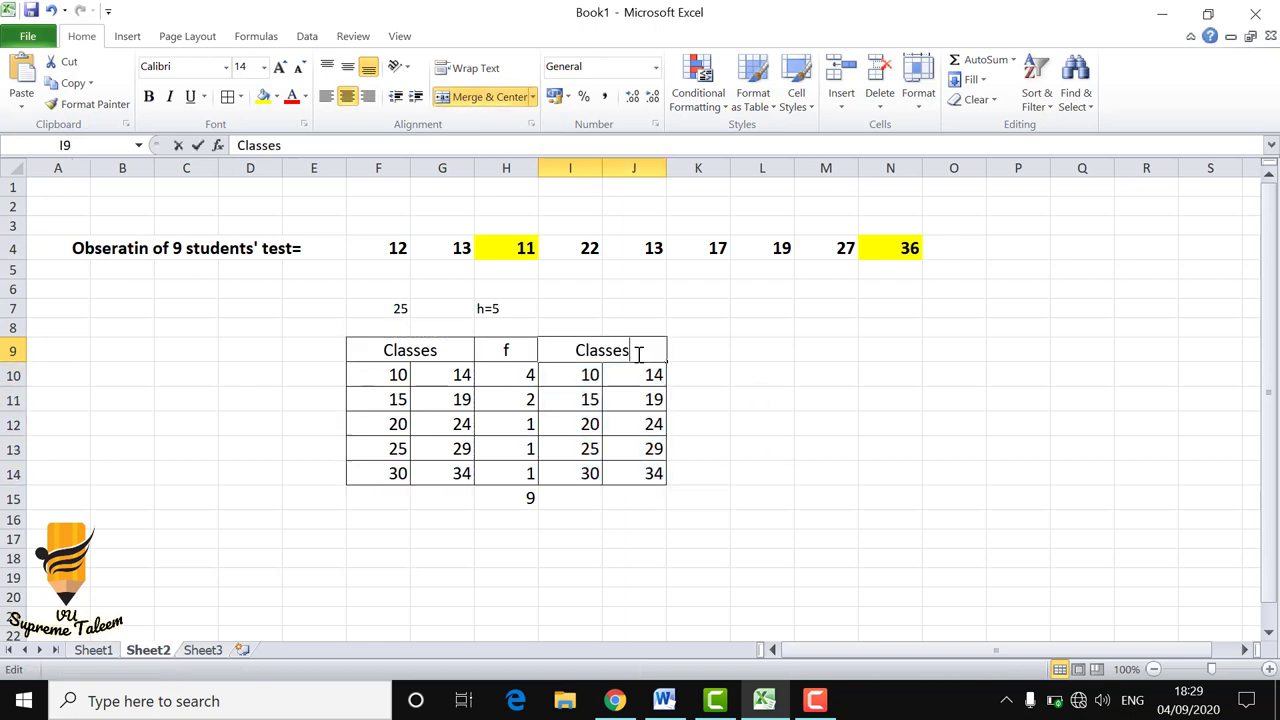
text(b)
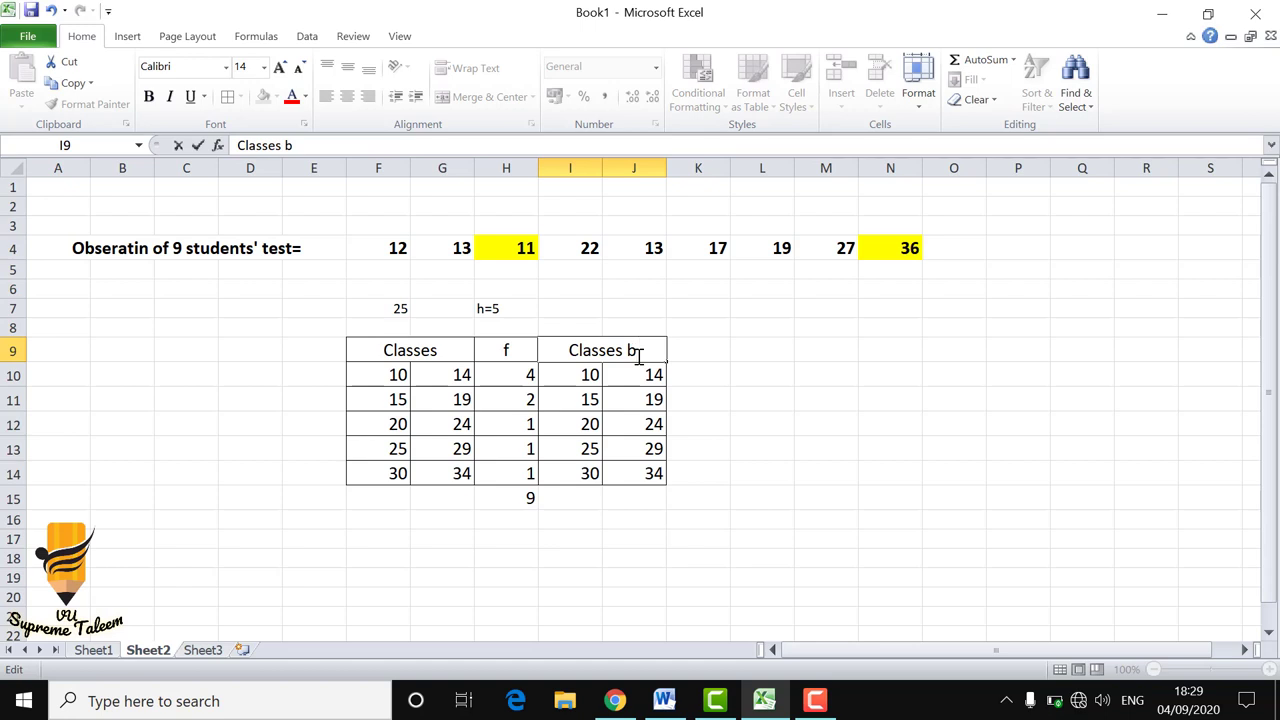
click(617, 369)
Set the first class boundaries to 9.5 in I10 and 14.5 in J10
click(594, 372)
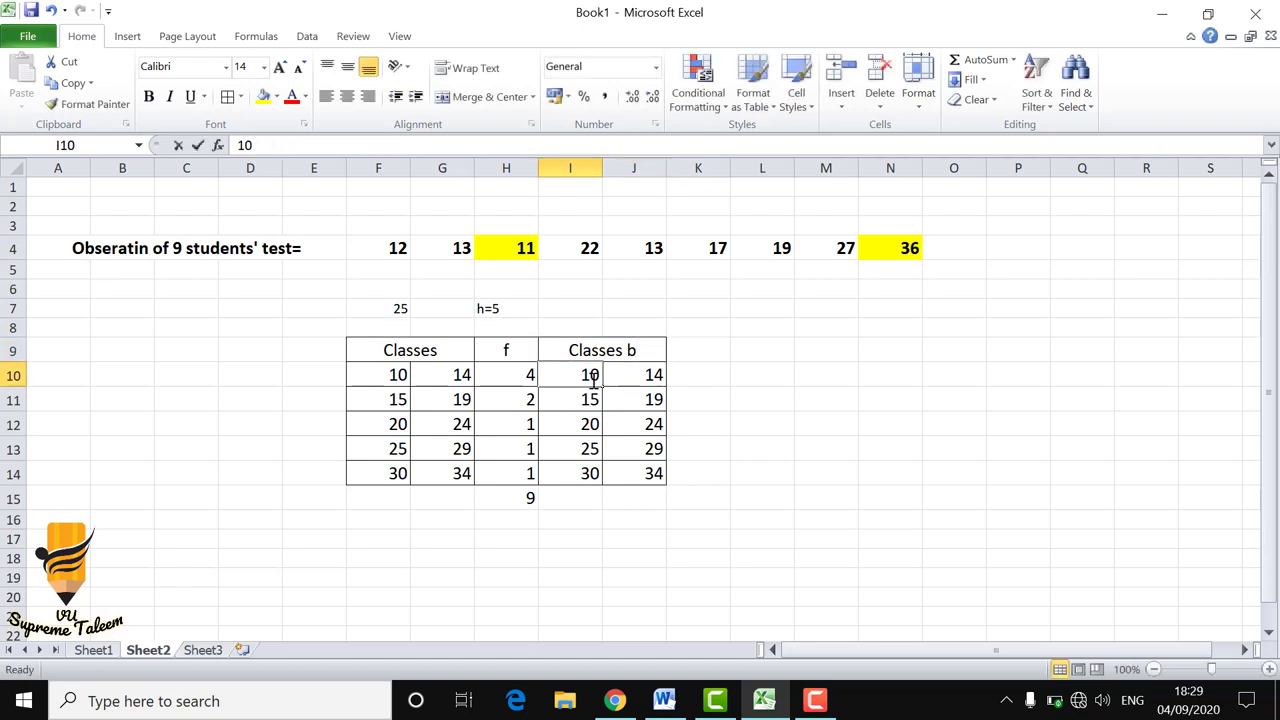
double_click(600, 383)
double_click(594, 380)
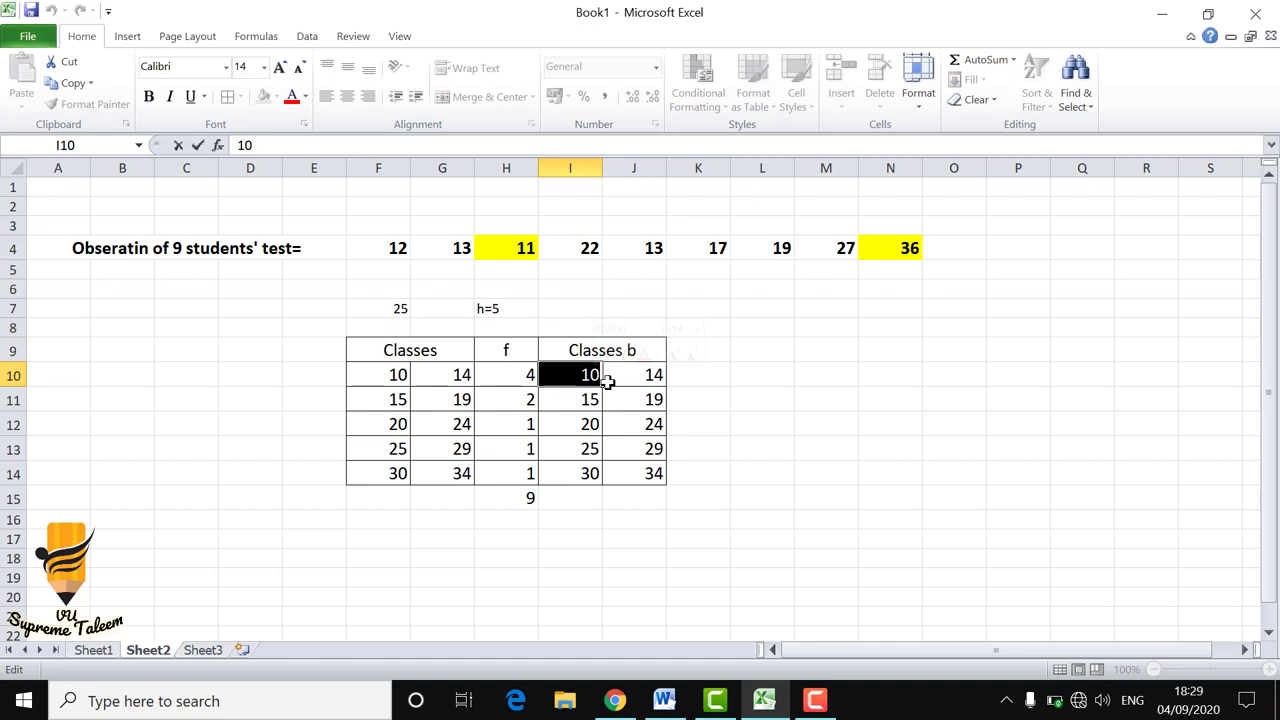
text(9)
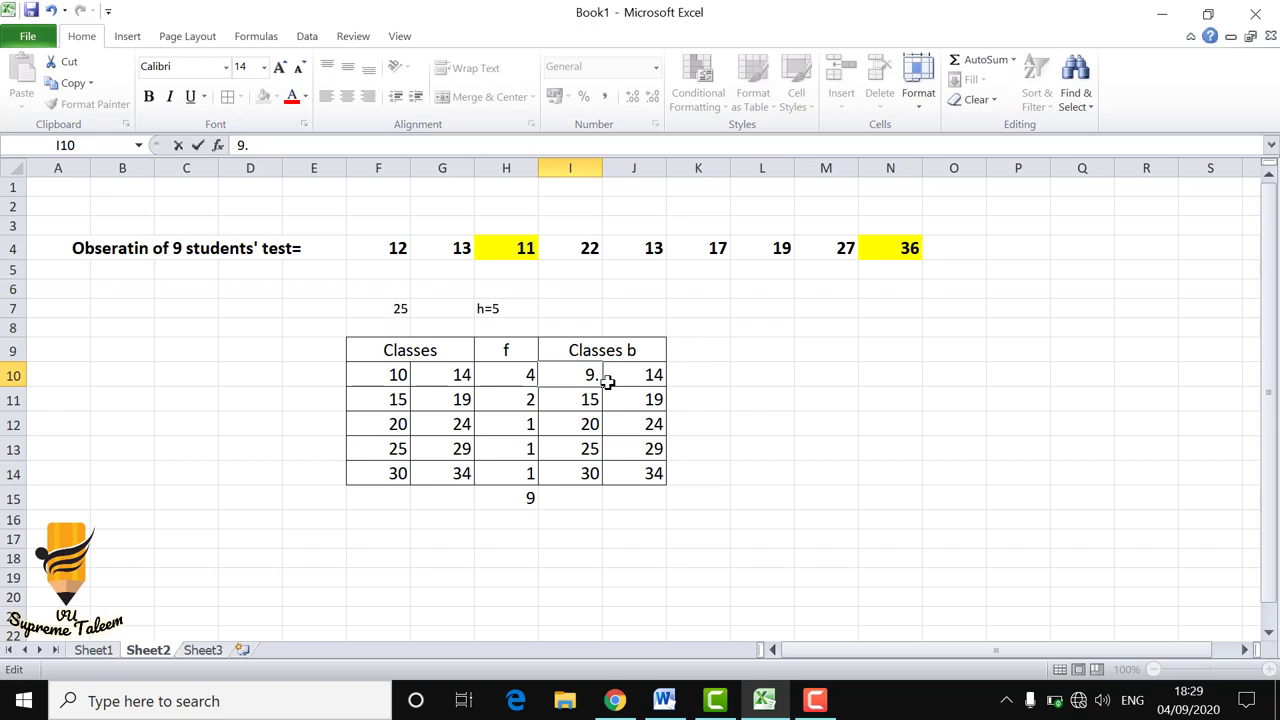
text(.5)
click(636, 372)
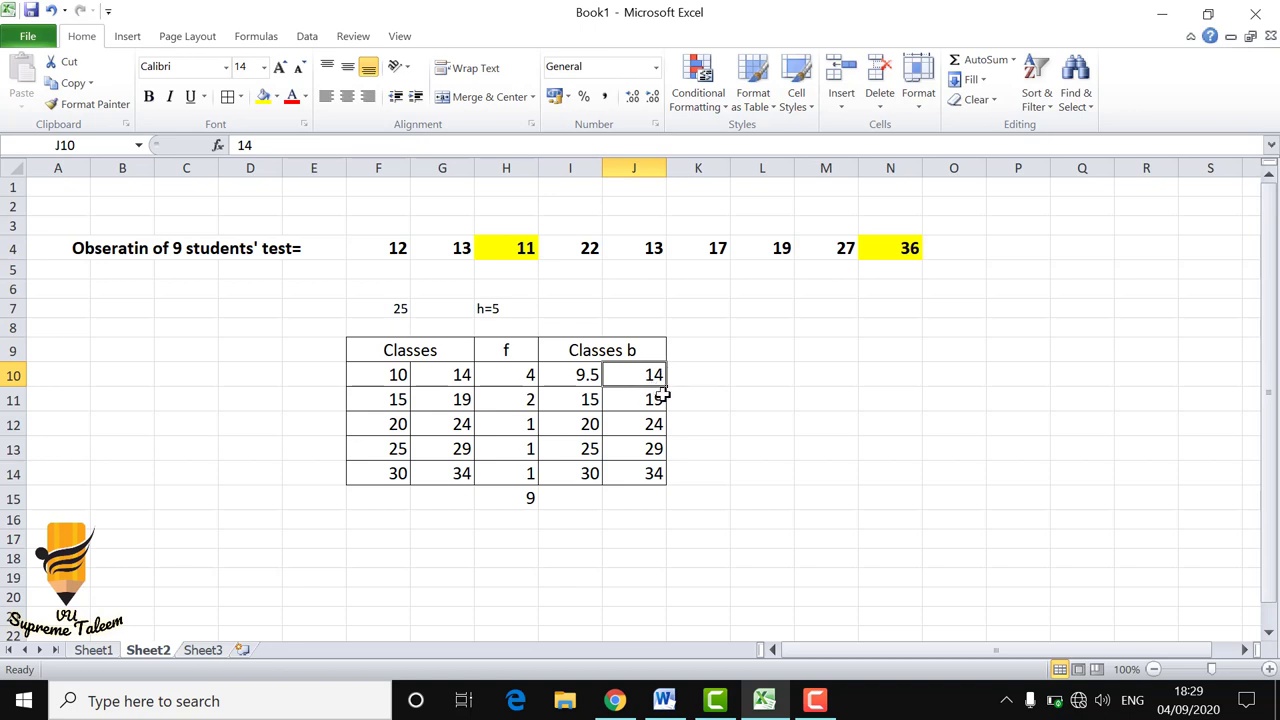
text(1)
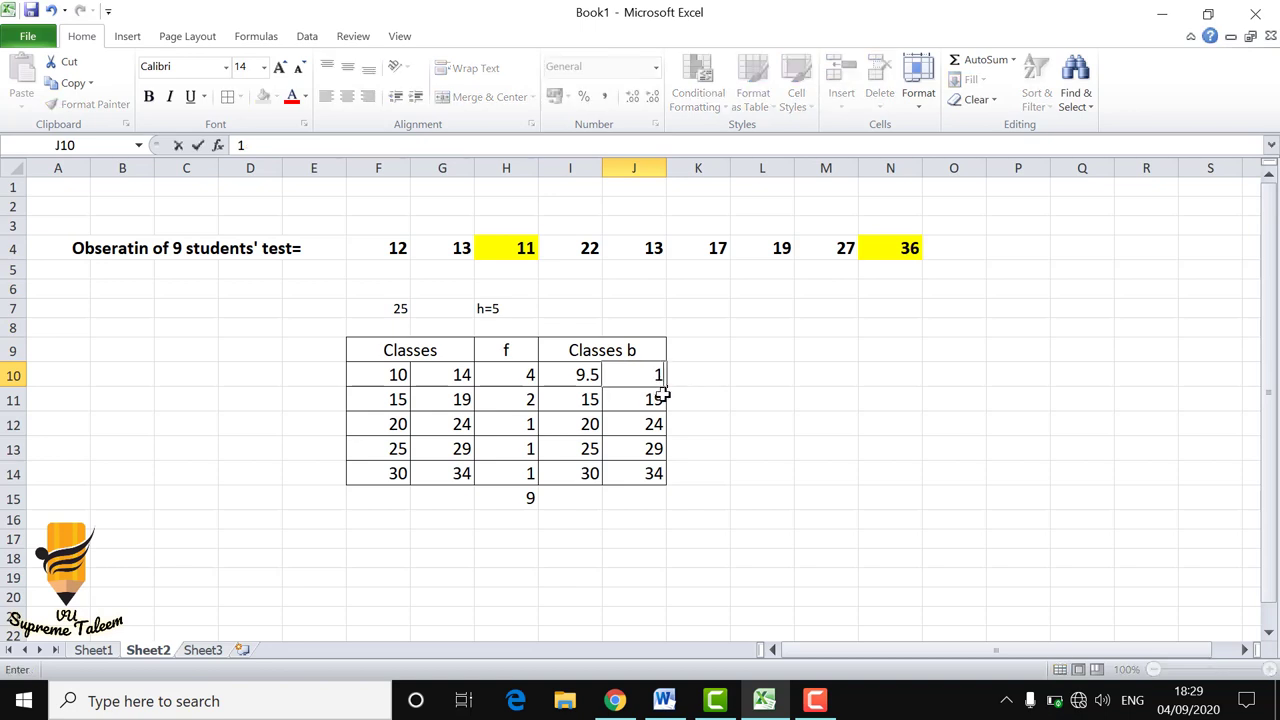
text(4.5)
Set the lower class boundary of the second class in I11 to 14.5
click(587, 402)
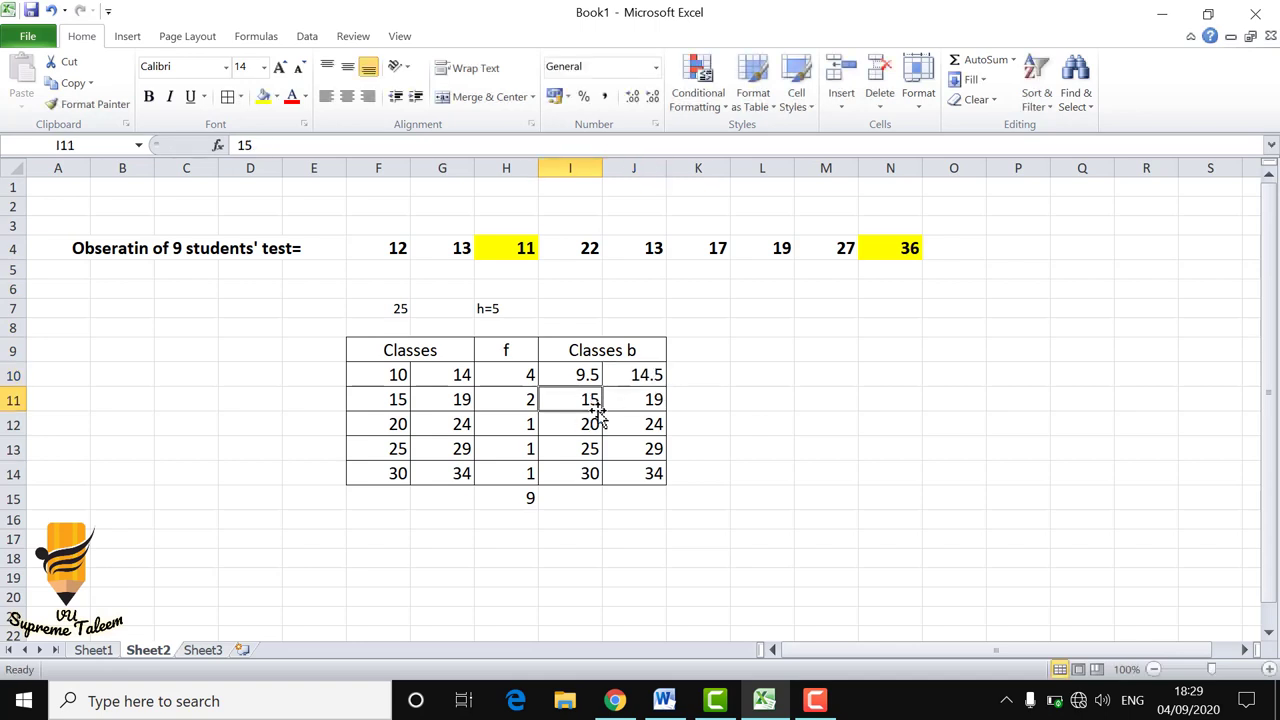
text(14.5)
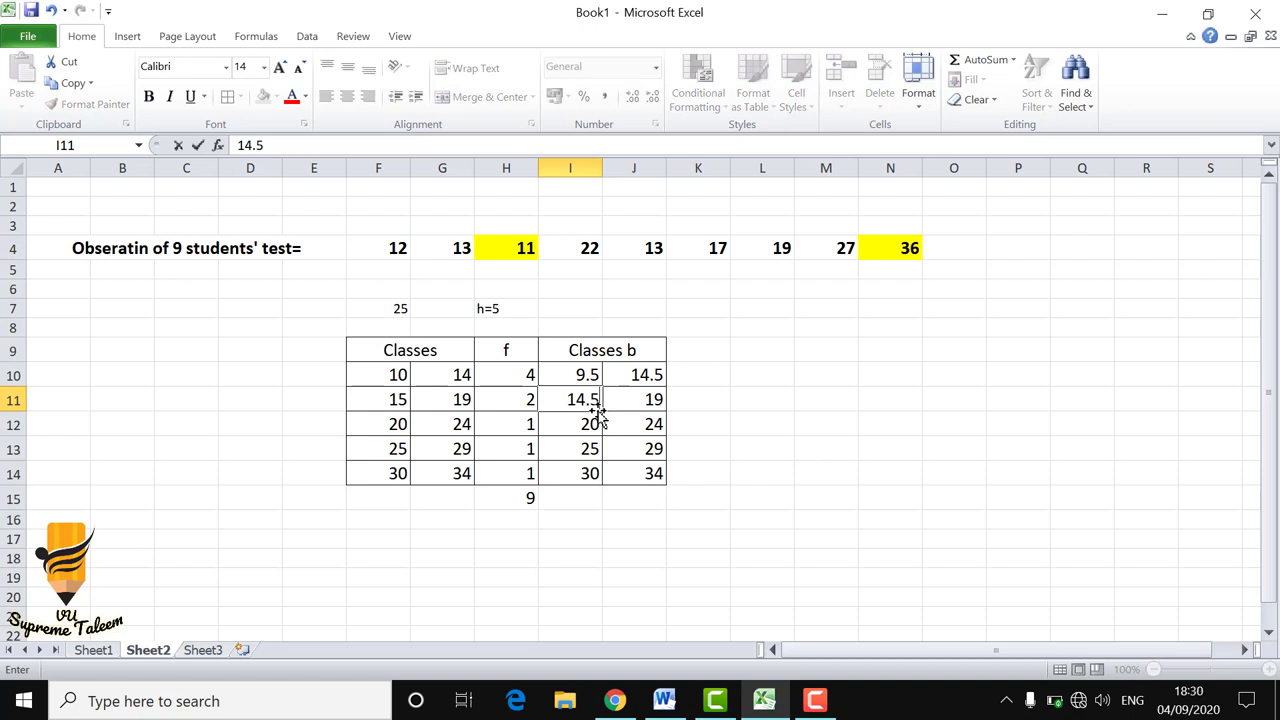
key(Return)
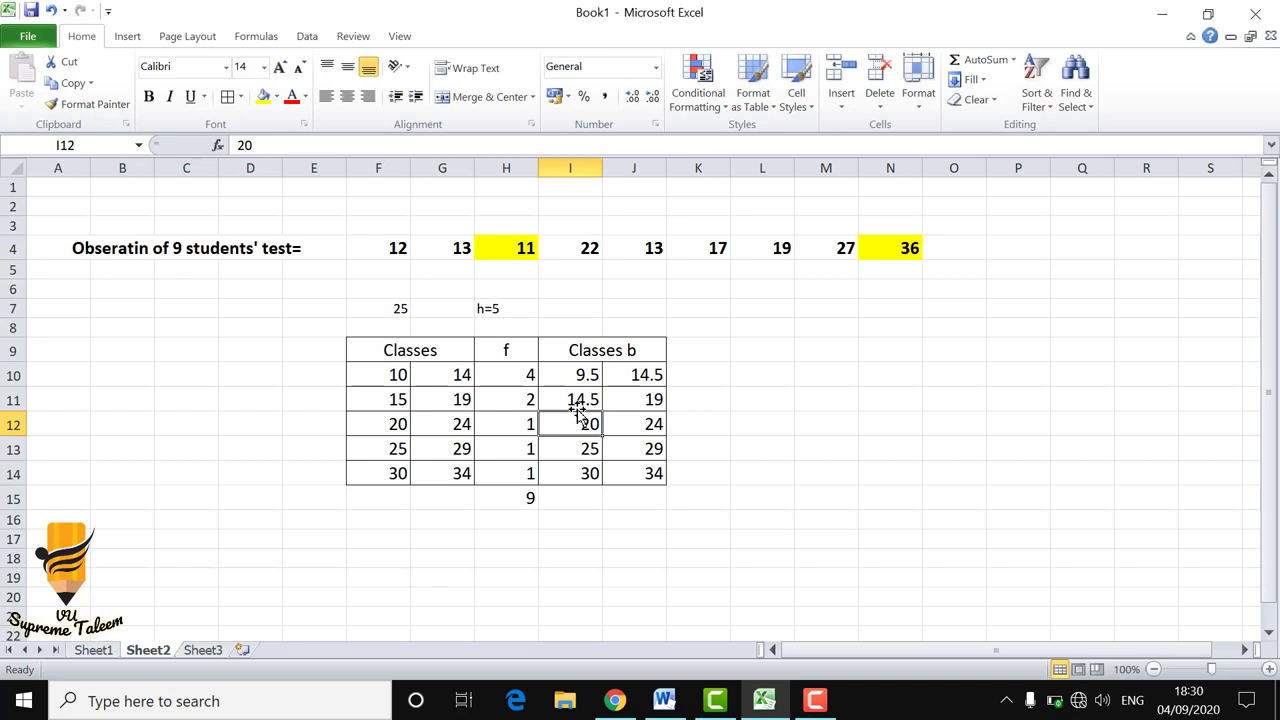
Set the lower class boundaries of the last three classes to 19.5 in I12, 24.5 in I13 and 29.5 in I14
text(1)
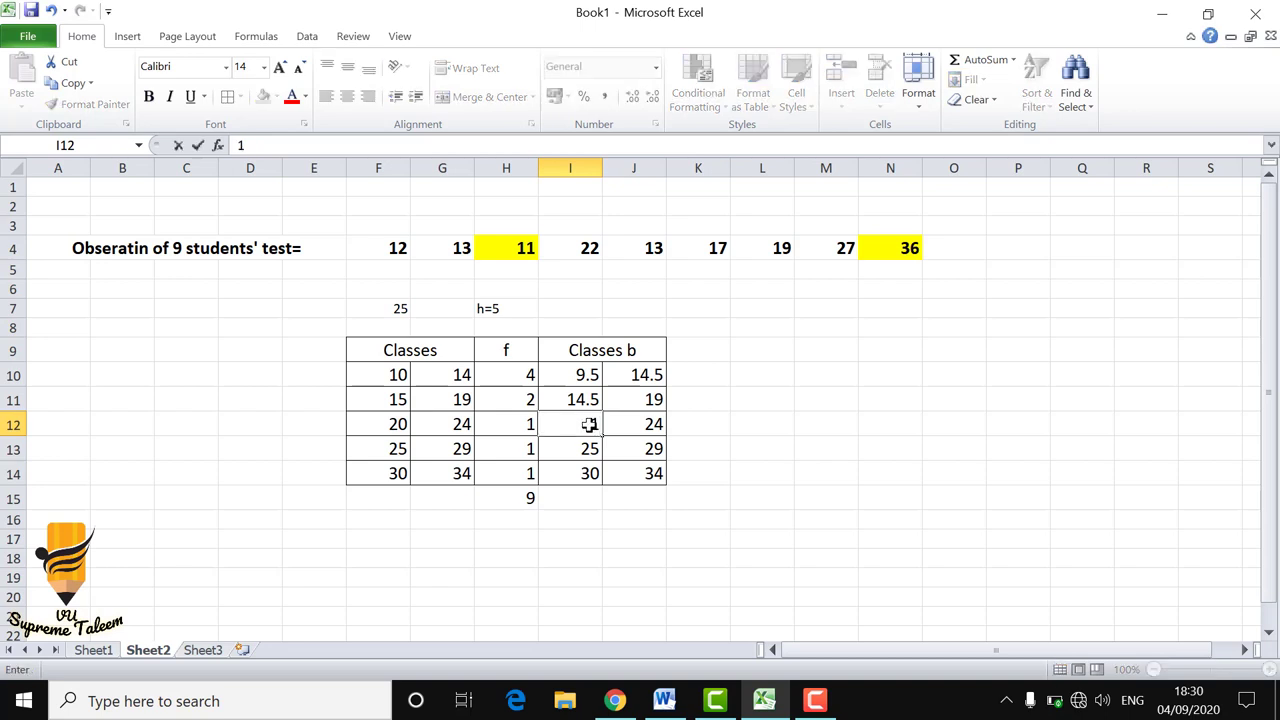
text(9.5)
key(Return)
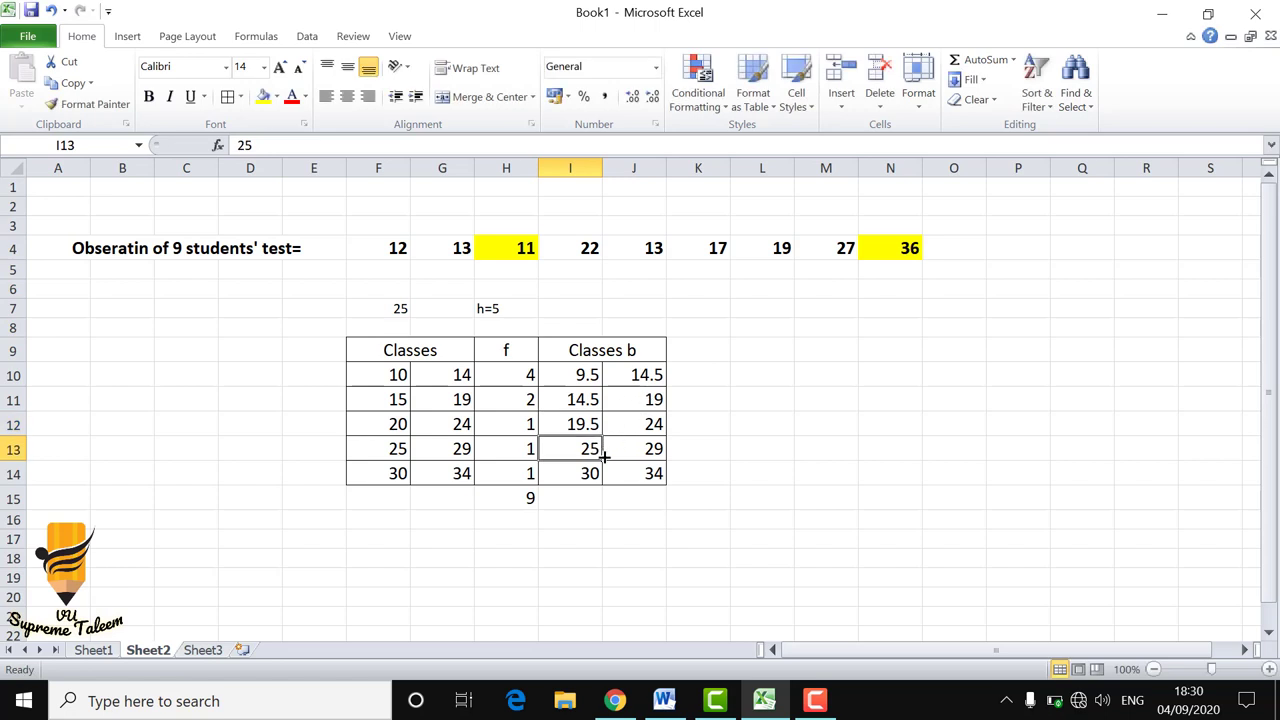
text(24)
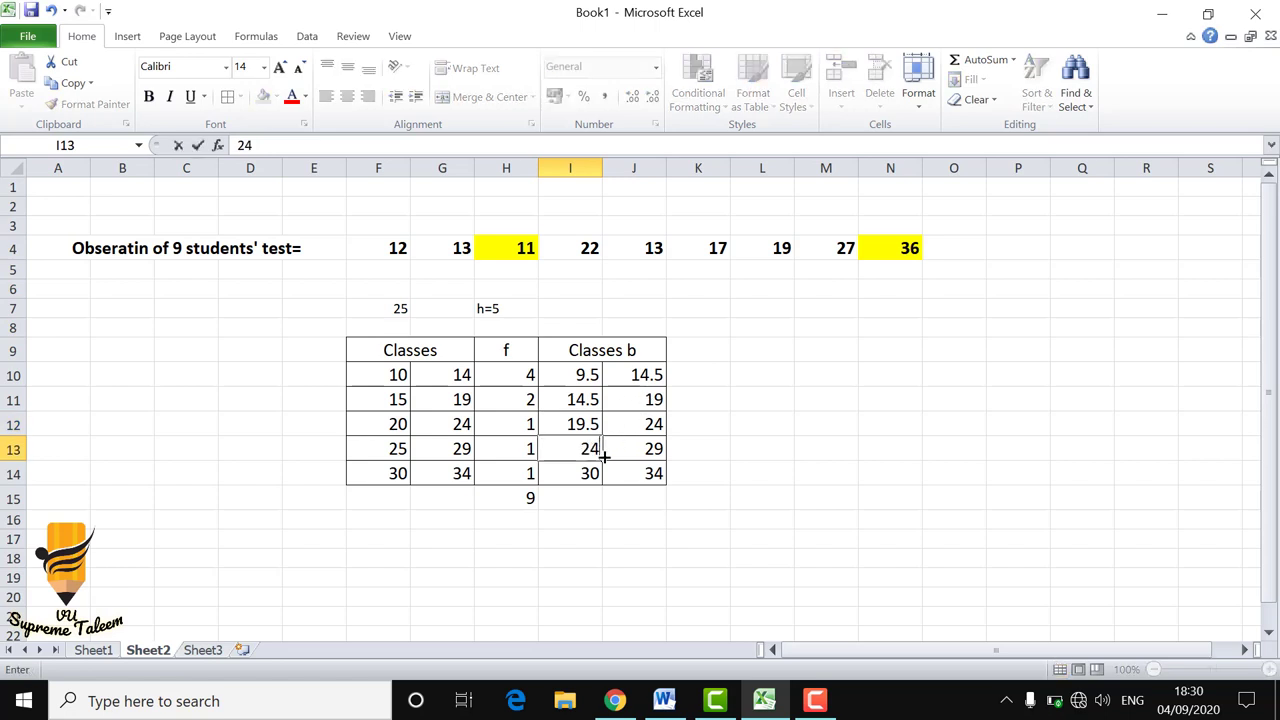
text(.5)
click(587, 474)
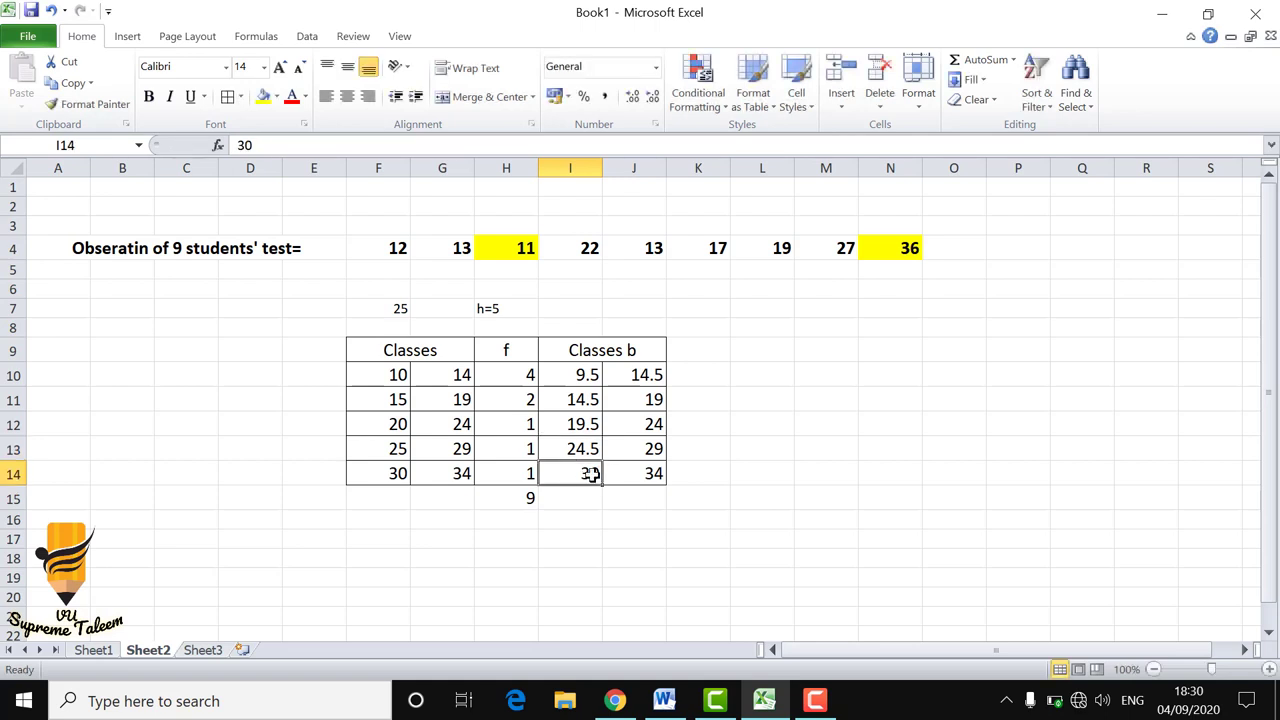
text(29.5)
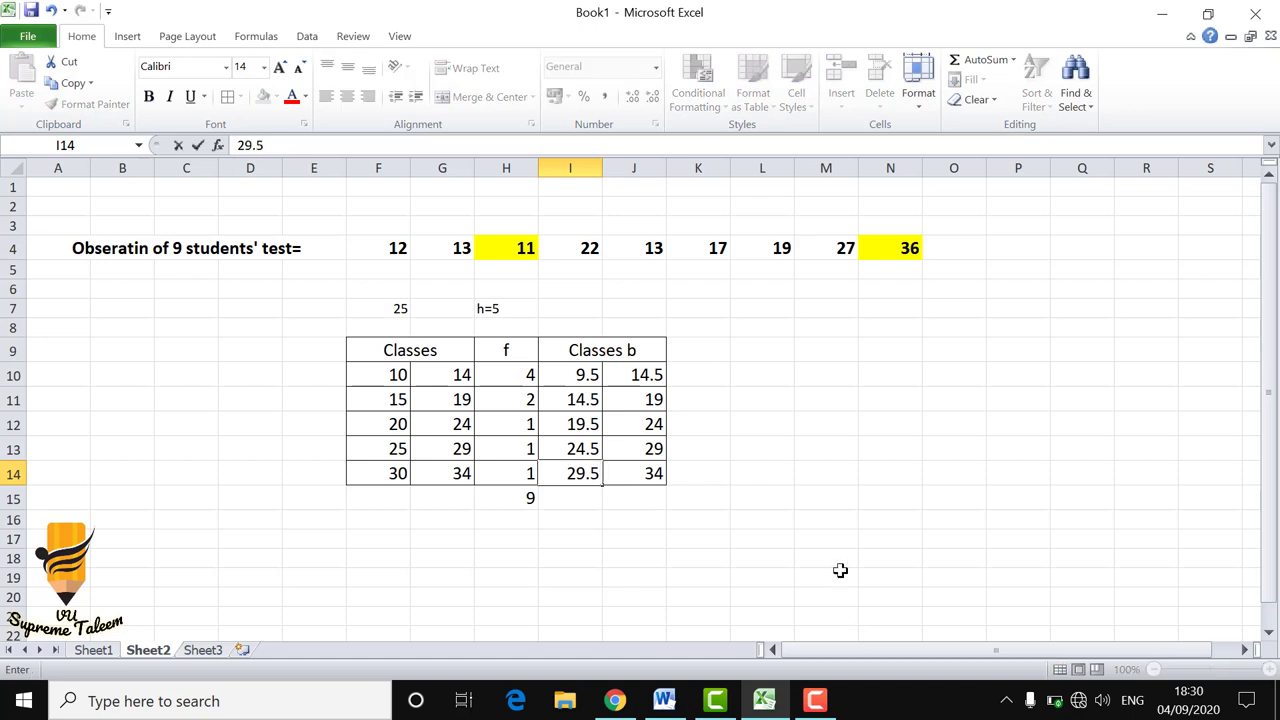
click(648, 382)
Set the upper class boundaries of the second and third classes to 19.5 in J11 and 24.5 in J12
click(647, 401)
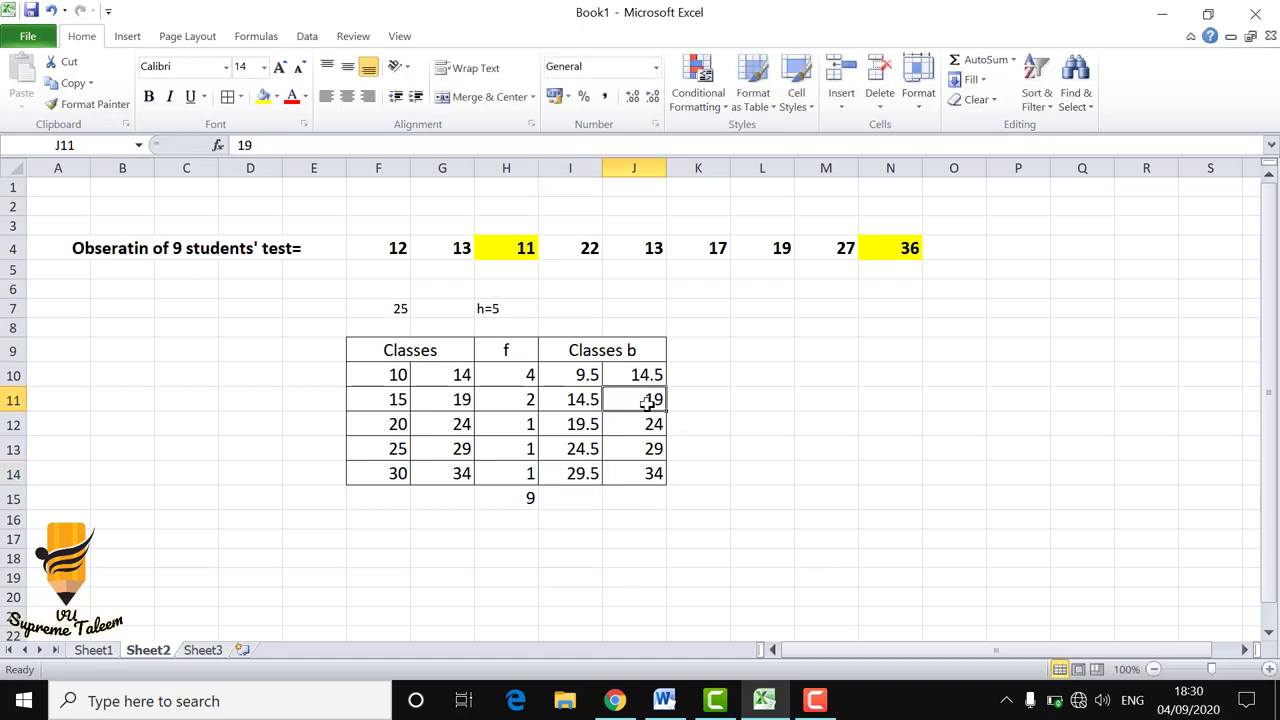
click(574, 430)
click(646, 400)
double_click(648, 401)
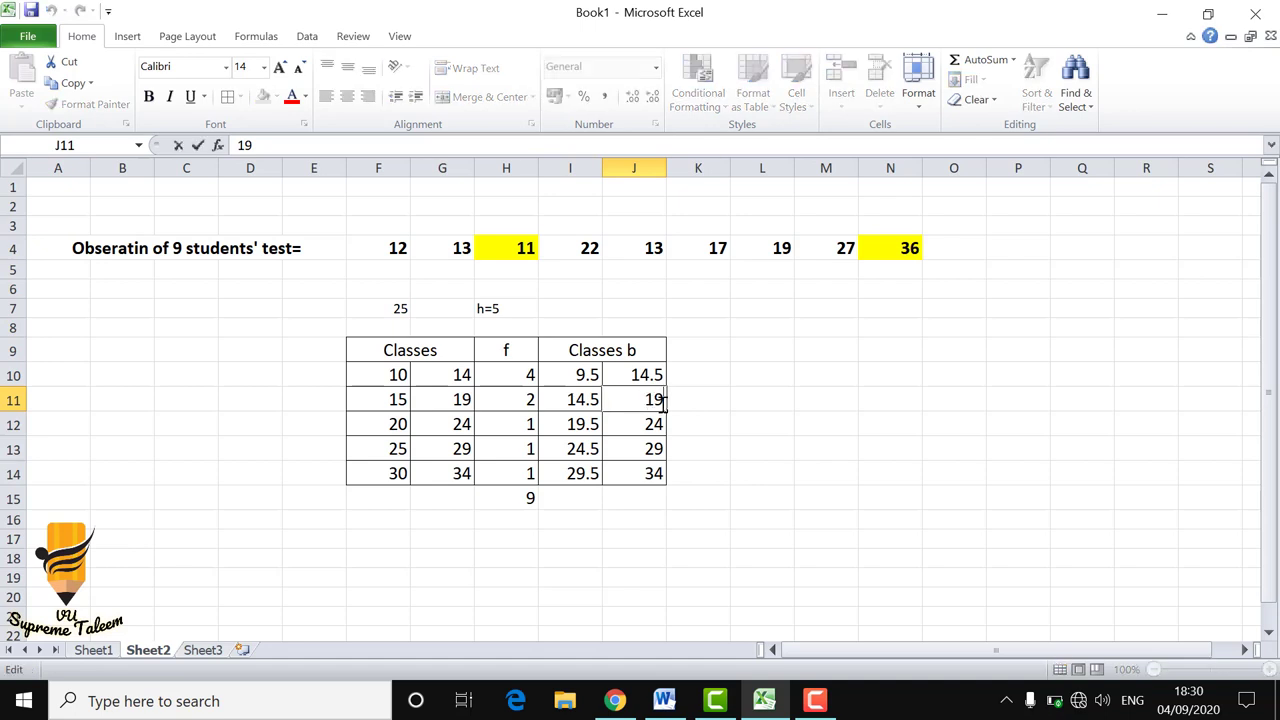
text(.5)
click(656, 421)
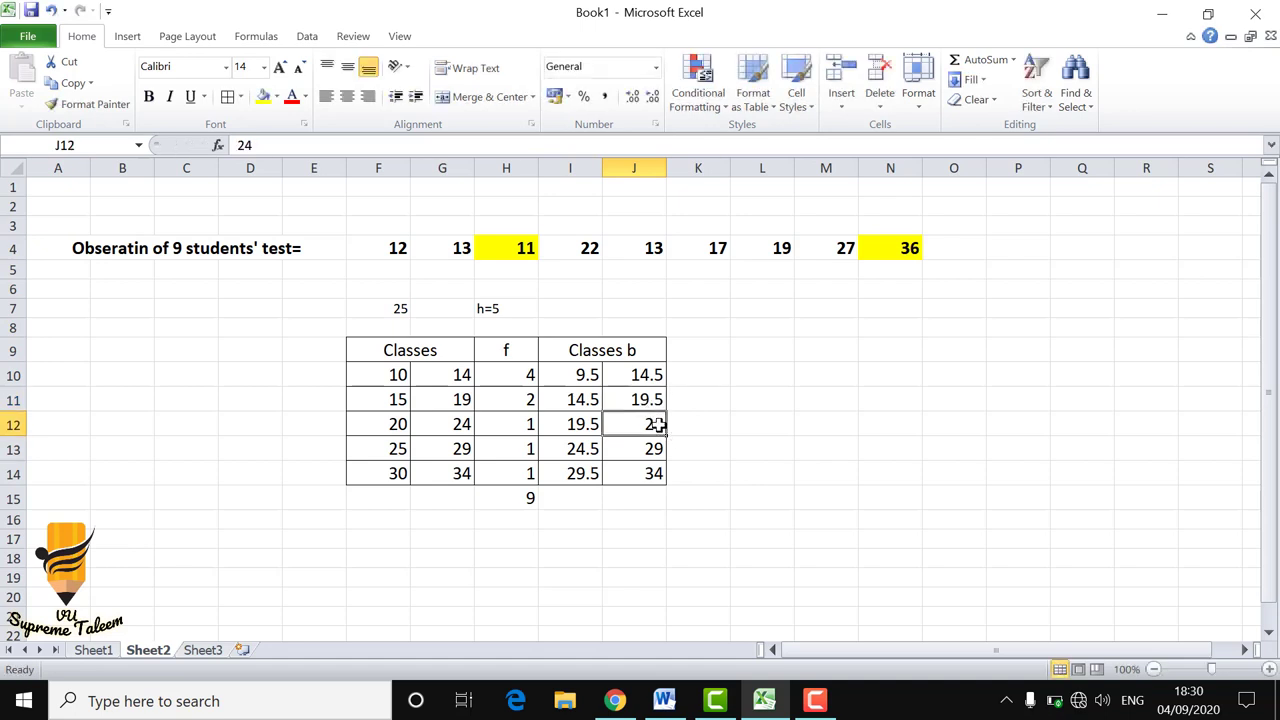
double_click(659, 424)
text(.5)
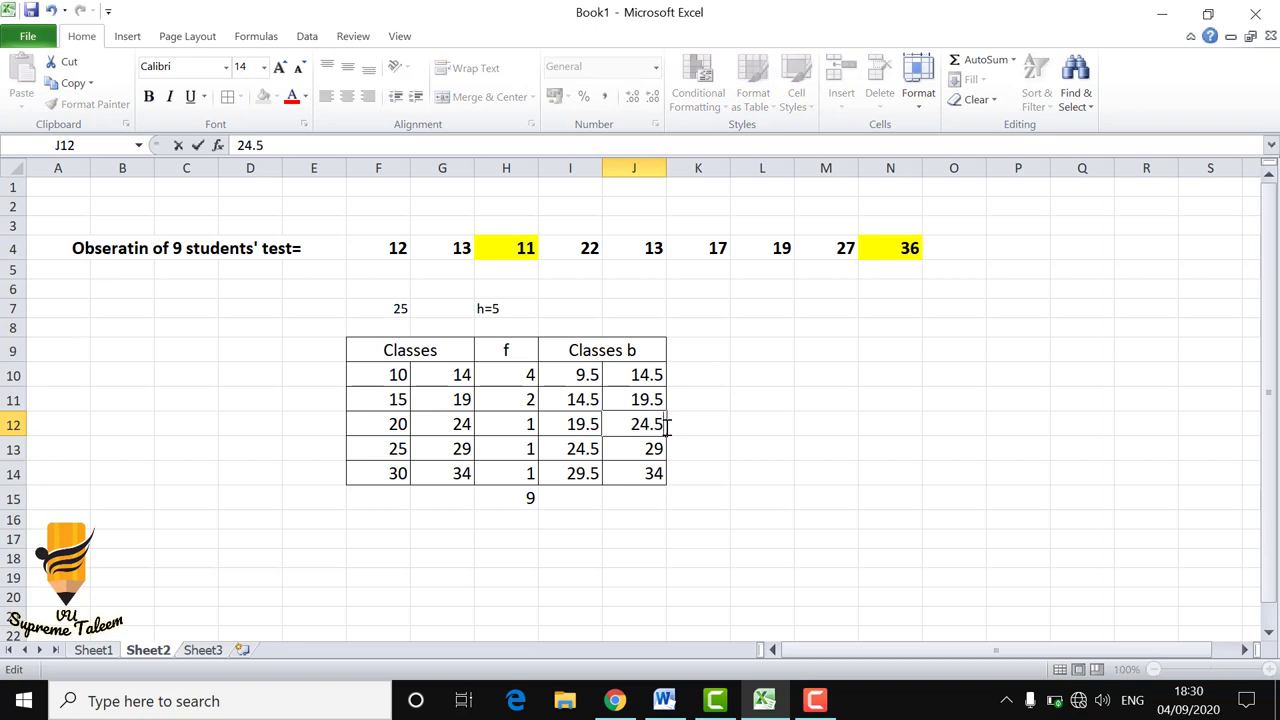
Set the upper class boundaries of the last two classes to 29.5 in J13 and 34.5 in J14
double_click(663, 450)
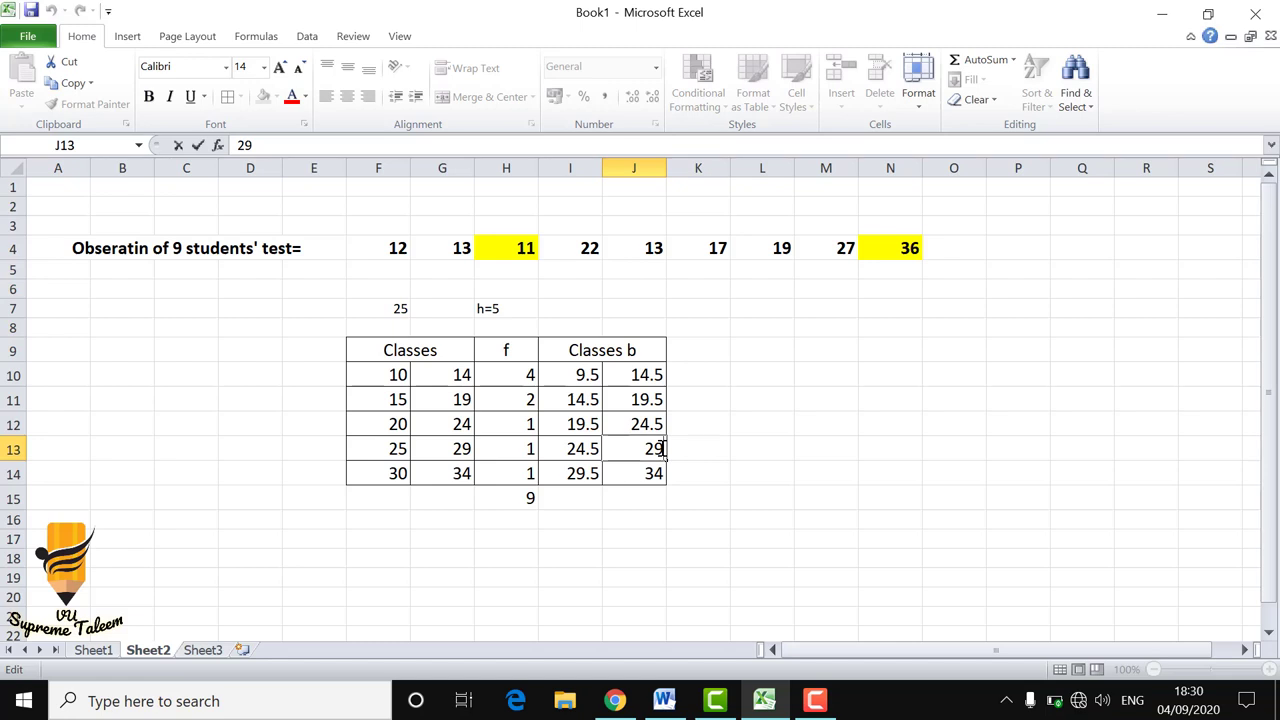
text(/)
key(BackSpace)
text(.5)
double_click(660, 474)
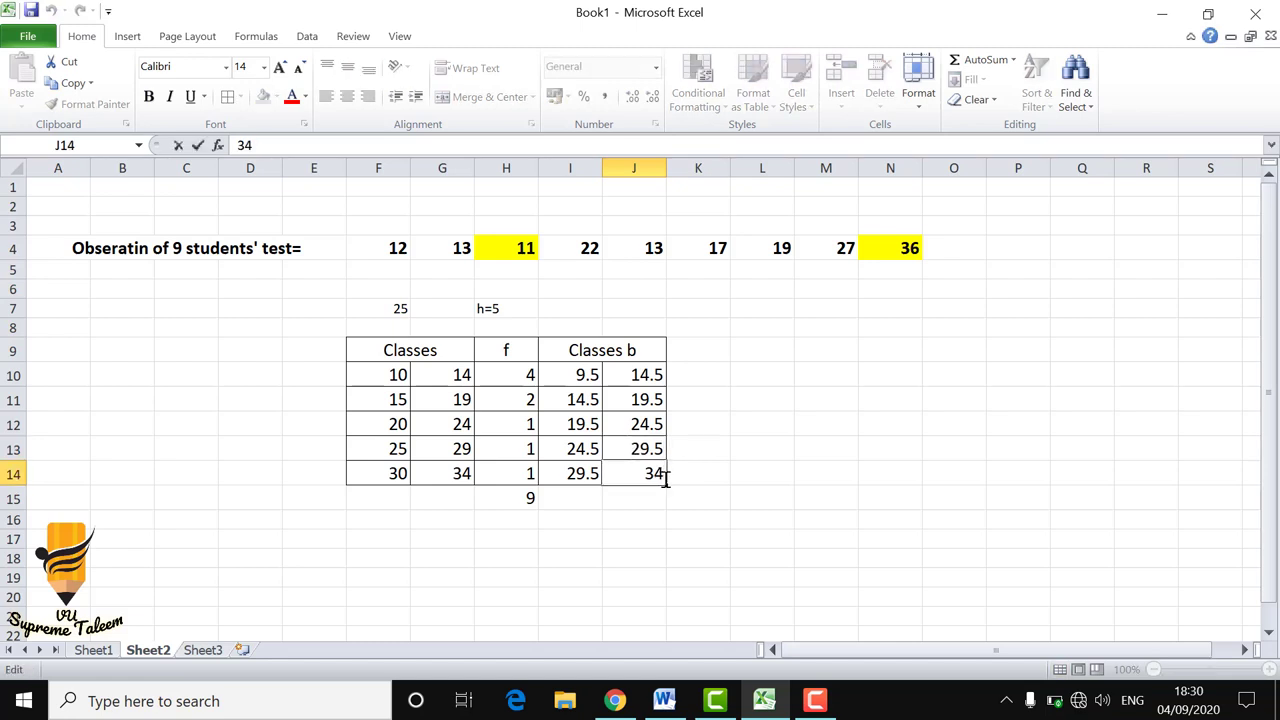
text(.5)
click(656, 505)
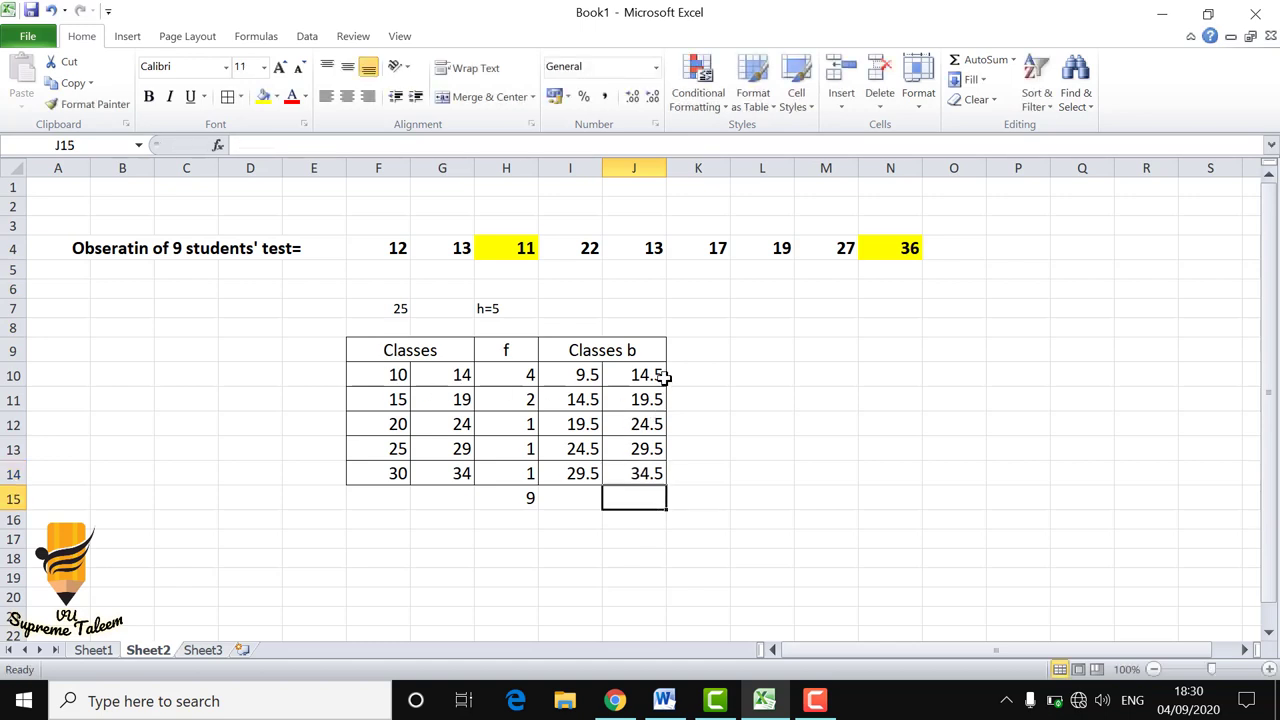